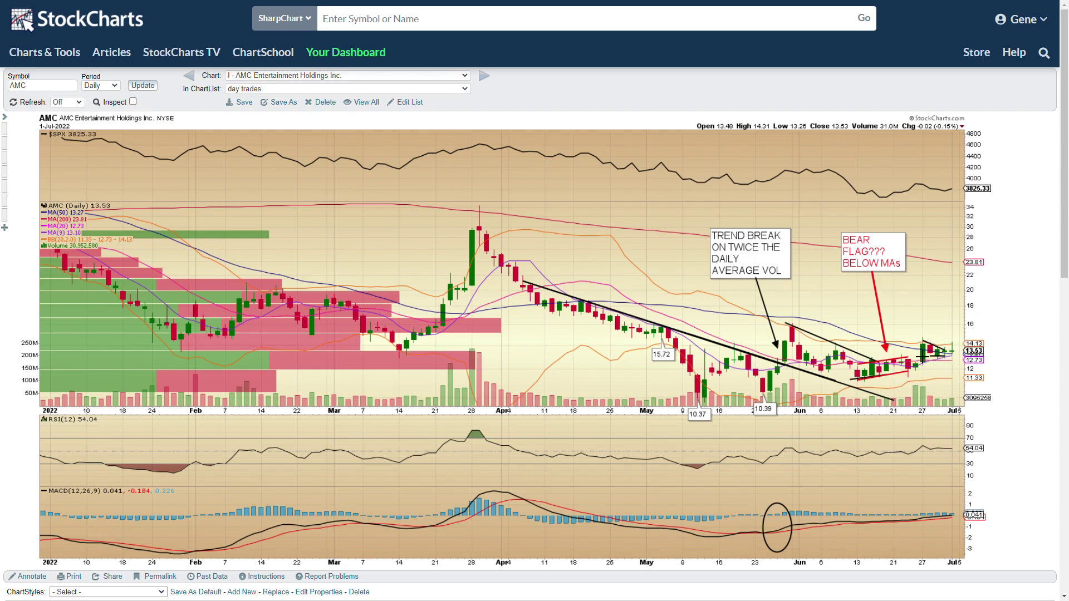
Review the Brent Crude Oil and CBOE Total Put/Call Ratio daily charts in the day trades ChartList
click(486, 79)
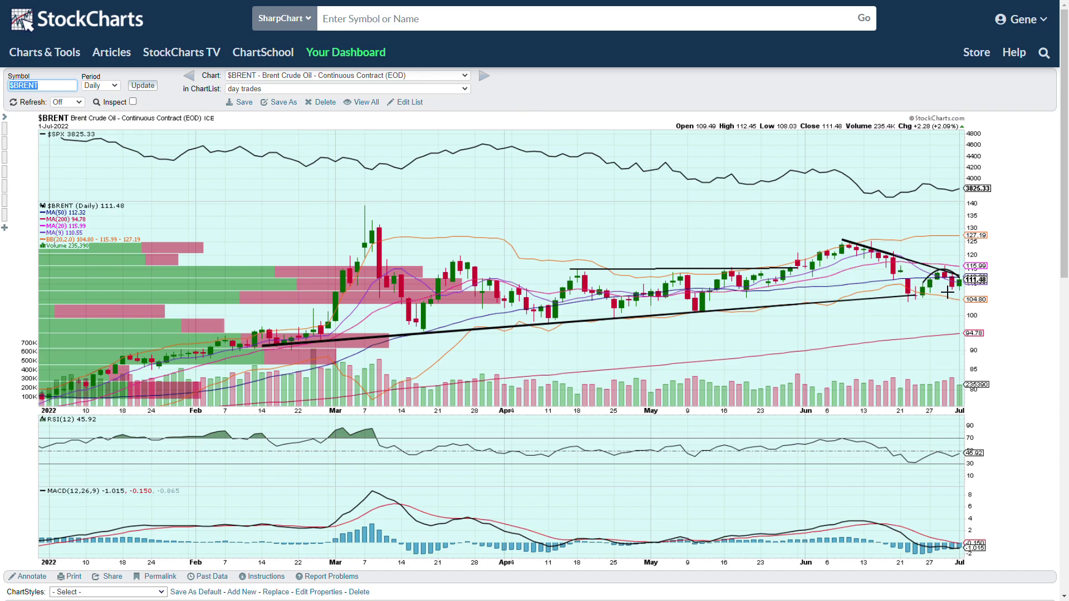
click(486, 81)
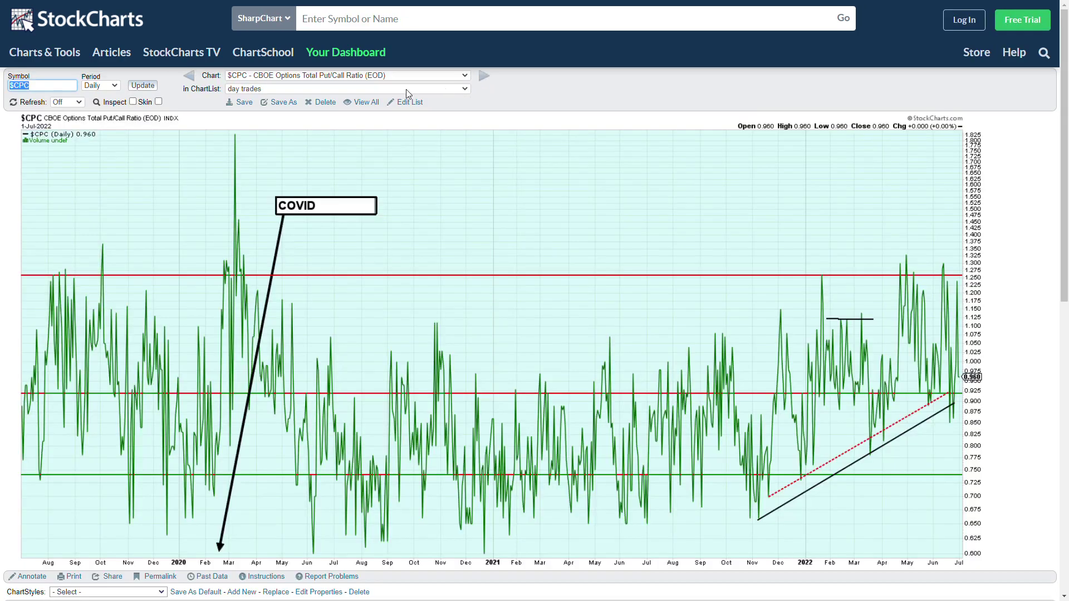
click(190, 77)
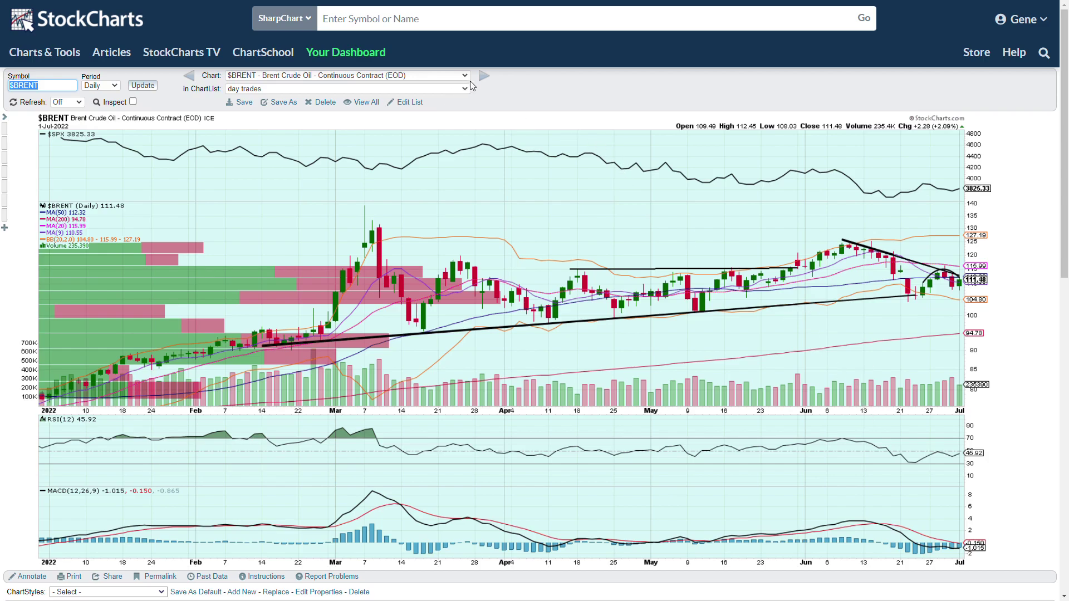
click(486, 78)
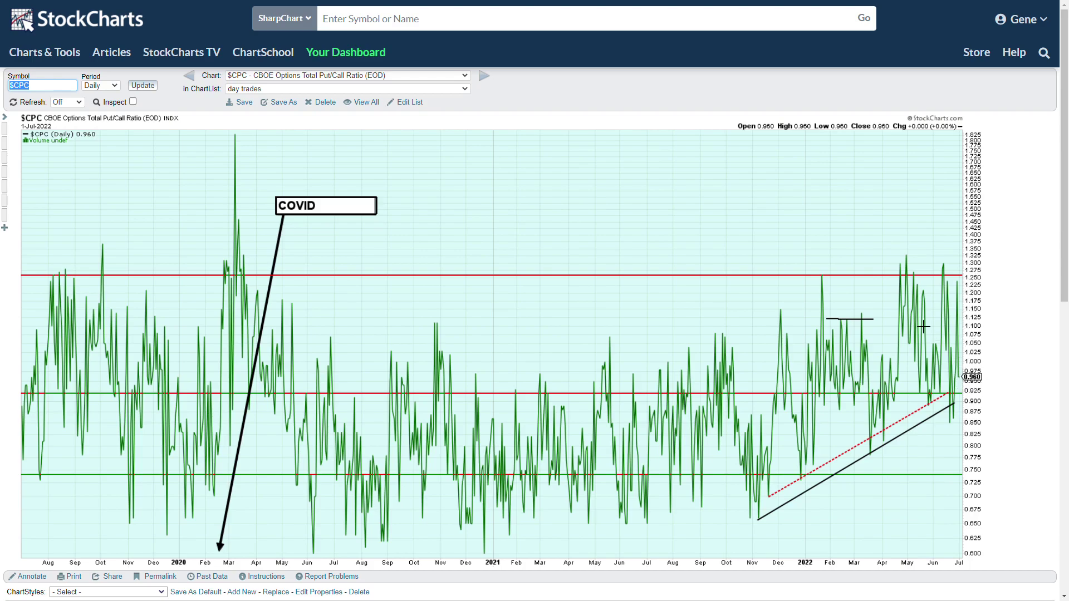
Review the day trades charts from the Nasdaq McClellan Oscillator through $NYMOT and $USD to the daily $VIX chart
click(482, 76)
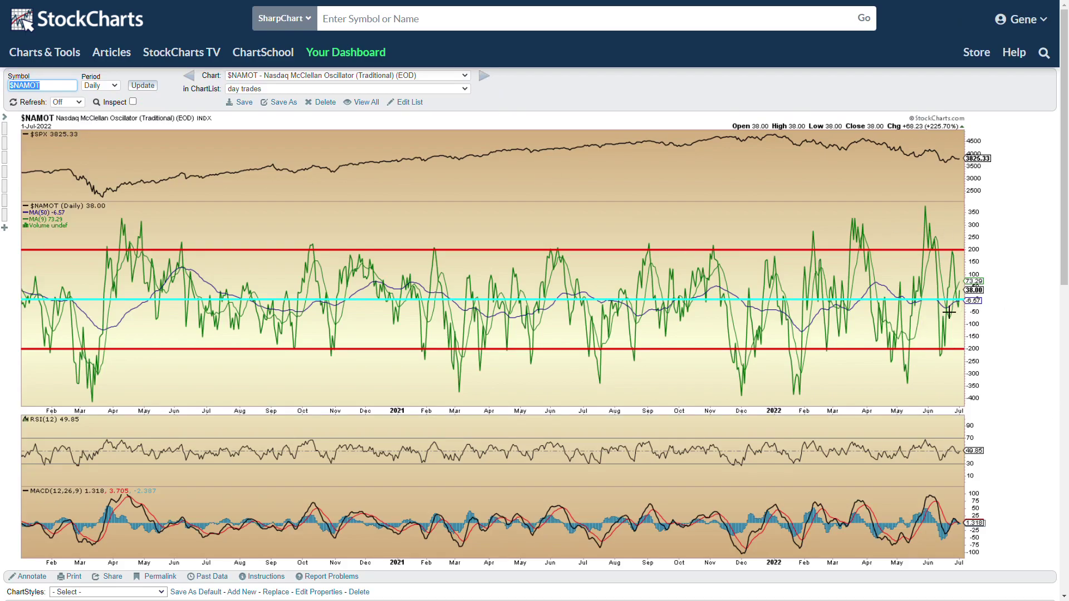
click(484, 76)
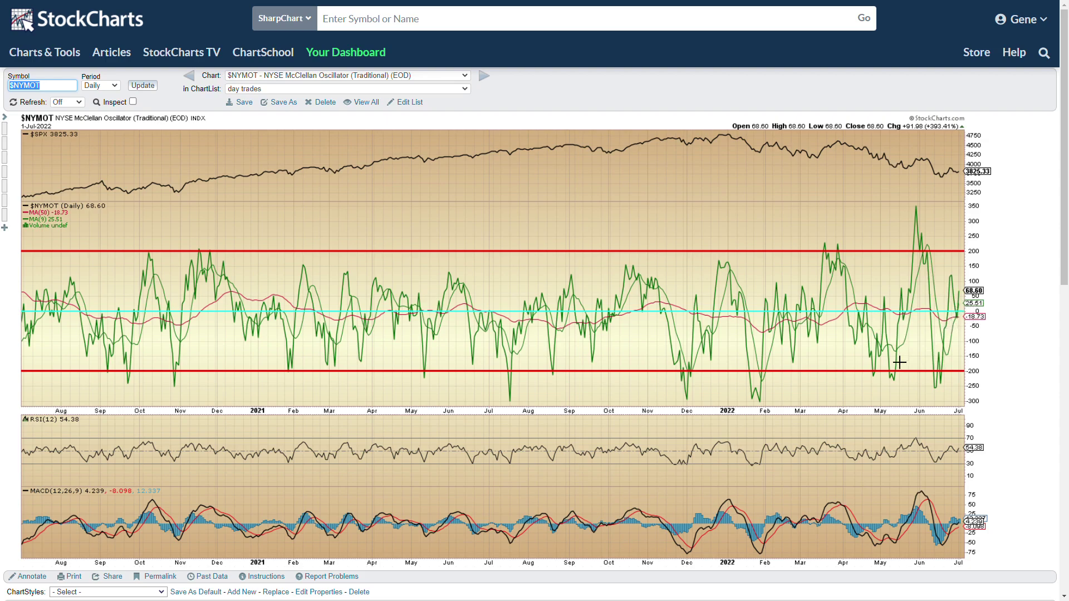
click(485, 78)
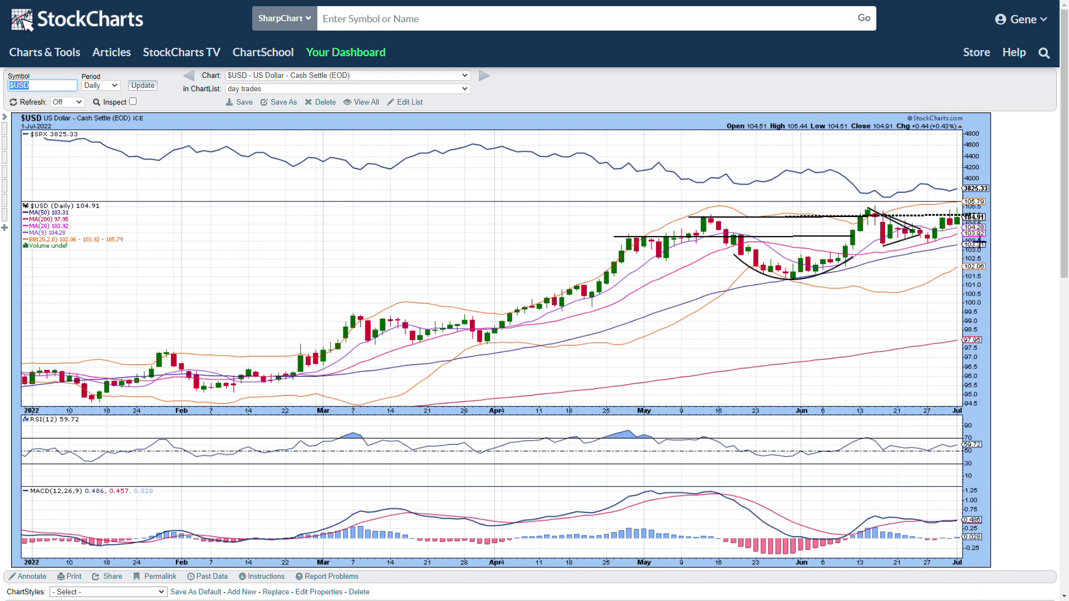
click(484, 78)
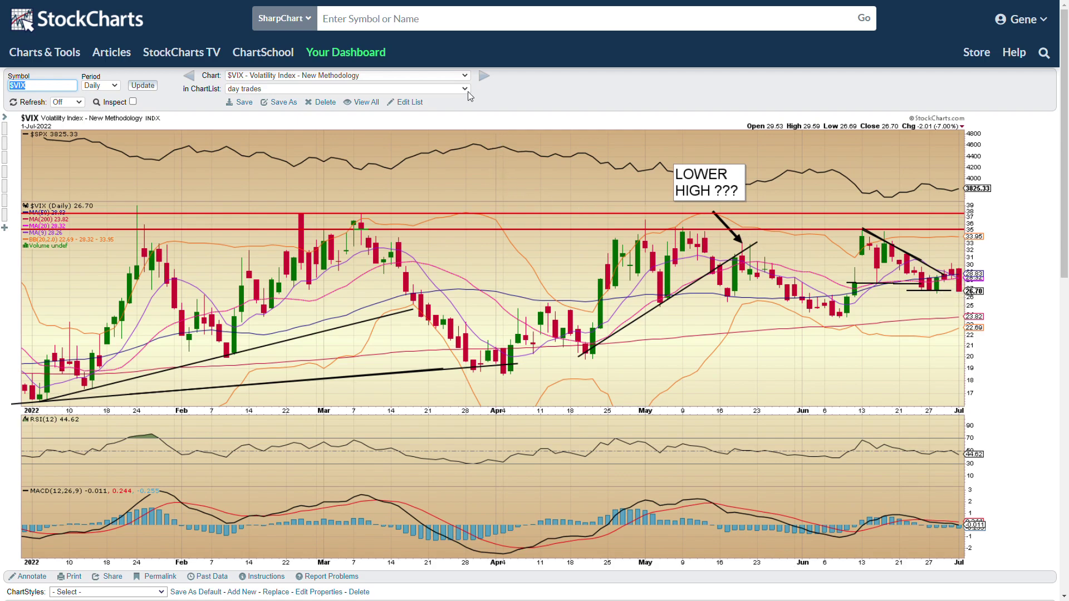
On the 15-minute $VIX chart, draw a parabola arching from the 28 Jun low over the 30 Jun peak to the 1 Jul close
click(485, 79)
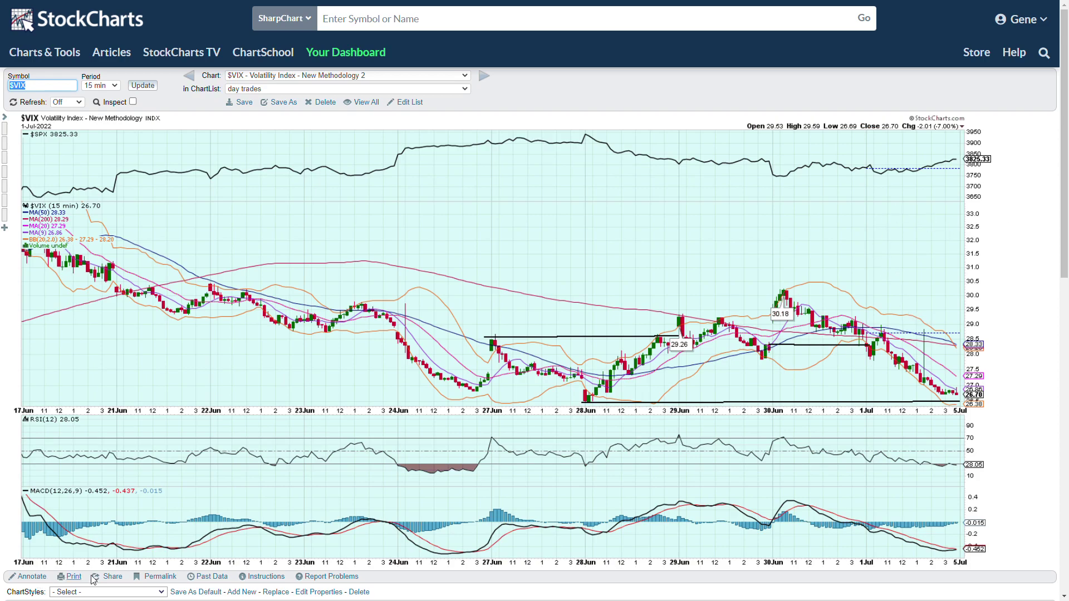
click(28, 577)
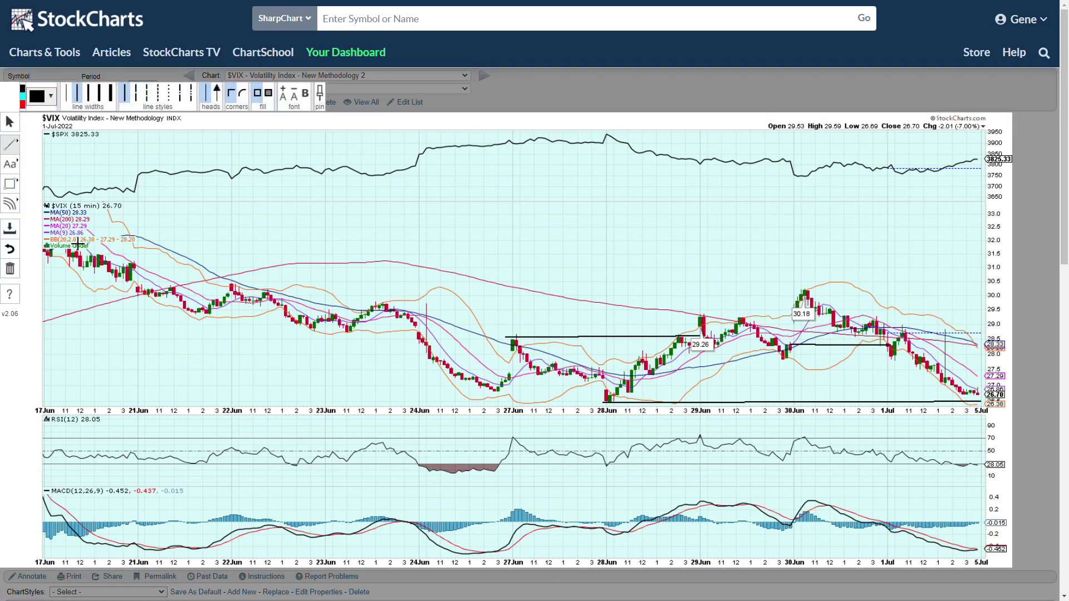
click(9, 145)
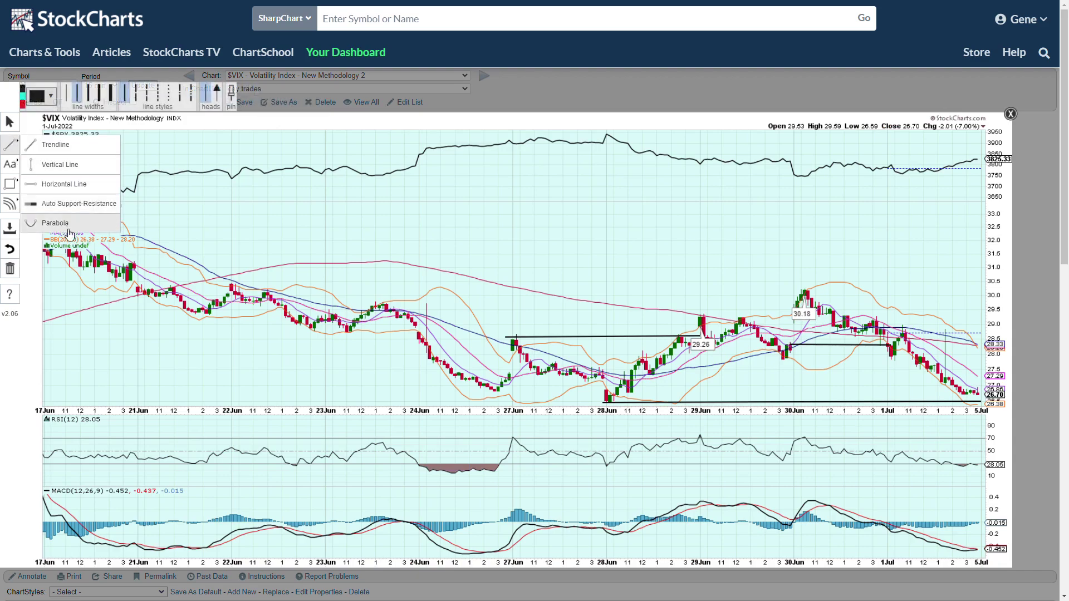
click(68, 228)
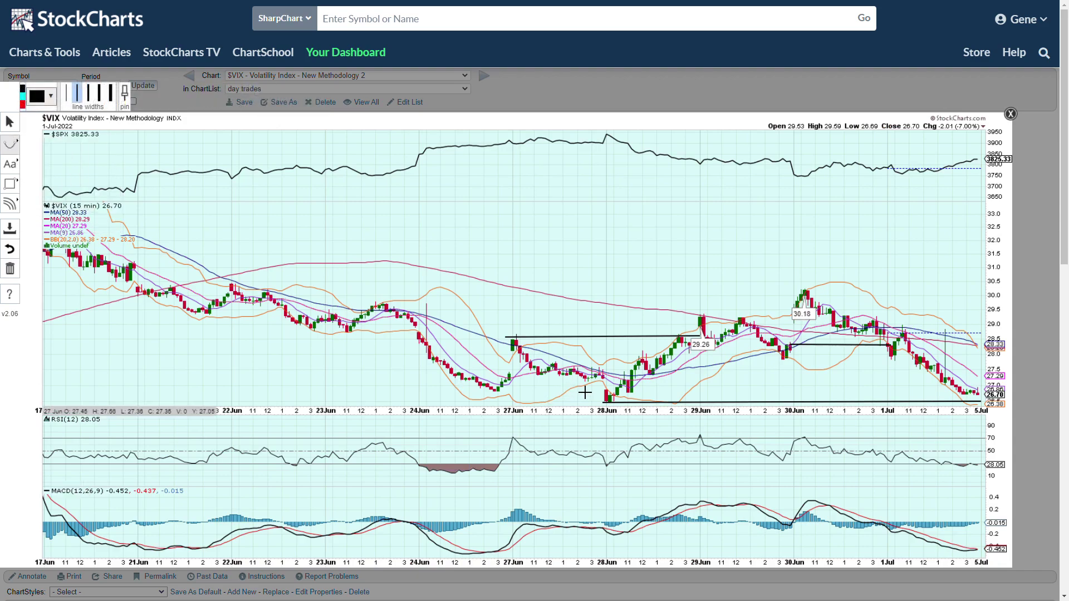
mouse_move(613, 399)
mouse_down()
mouse_move(633, 357)
mouse_move(681, 323)
mouse_up()
drag(884, 318, 980, 397)
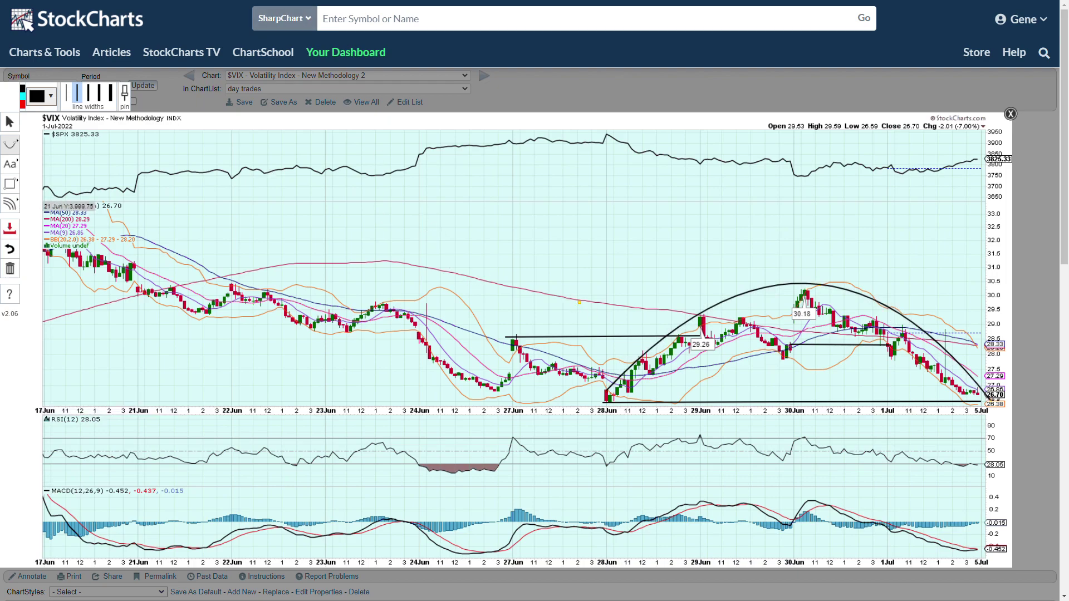
Draw two descending trendlines above and below the 27 Jun price action on the 15-minute $VIX chart and save the annotations
click(10, 145)
click(50, 146)
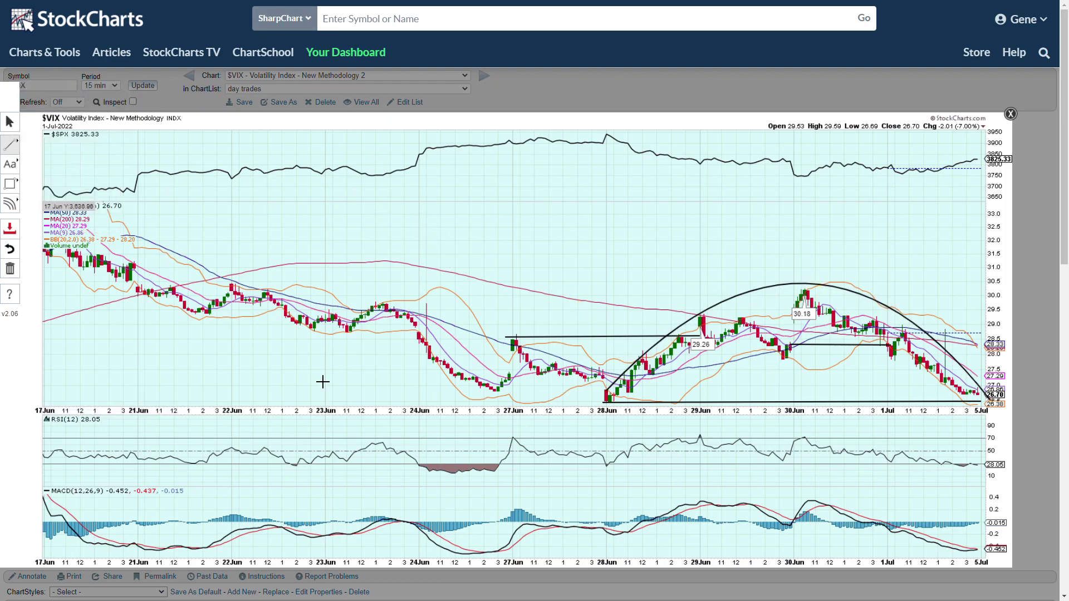
drag(527, 339, 629, 385)
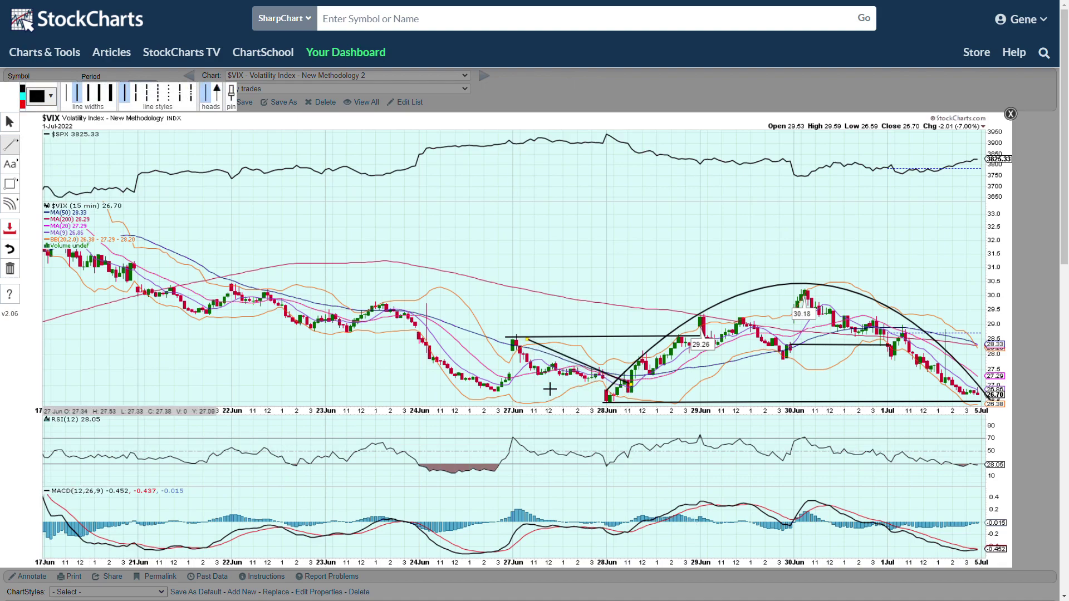
drag(502, 363, 606, 401)
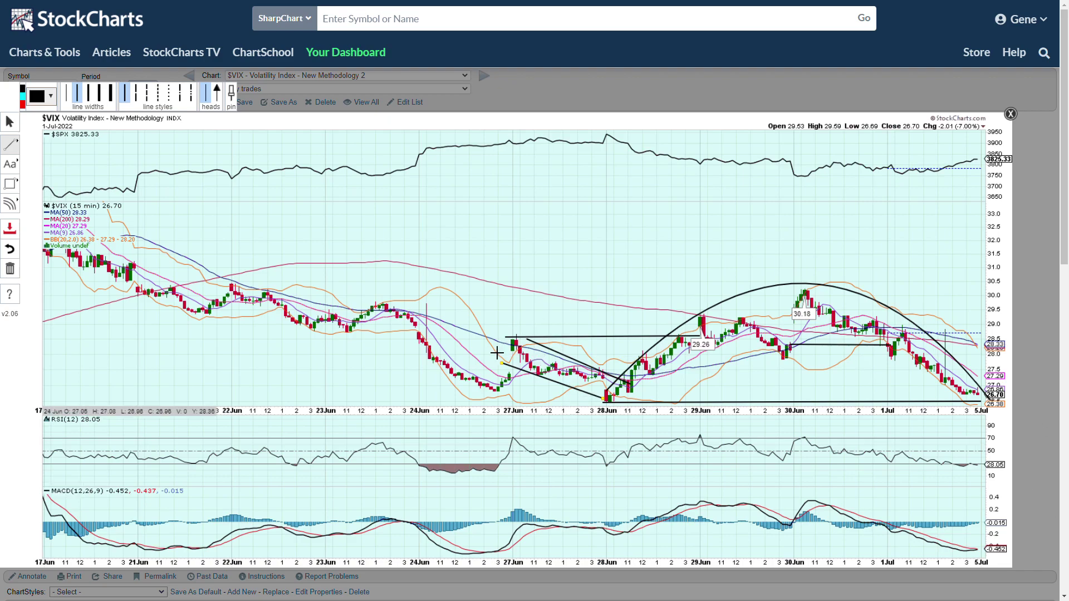
click(481, 76)
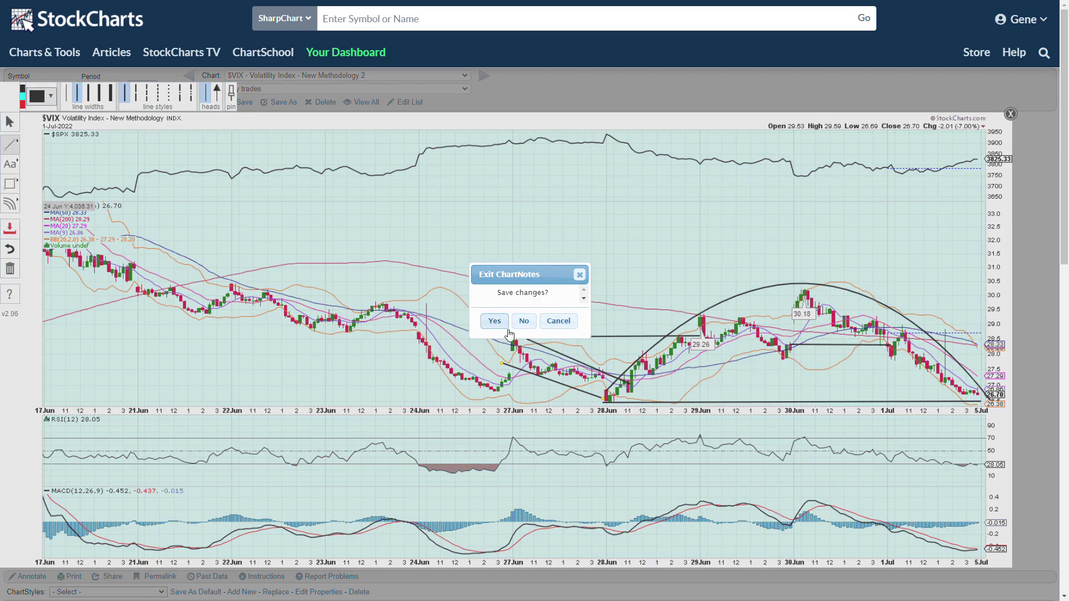
click(495, 320)
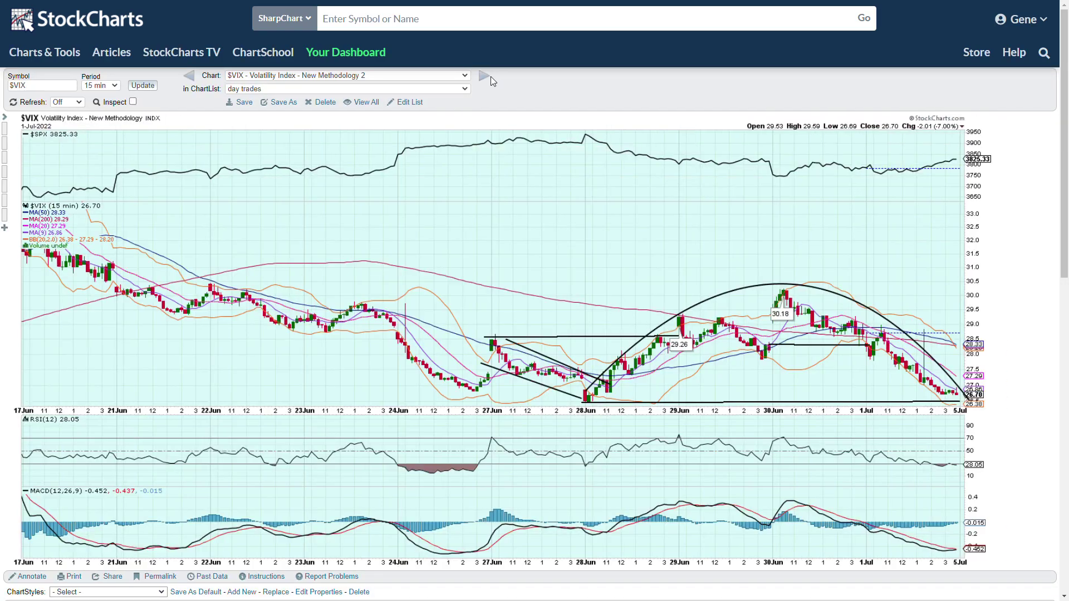
Review the daily AAPL chart, the 15-minute and daily ABBV charts, and the daily and weekly AMD charts
click(486, 77)
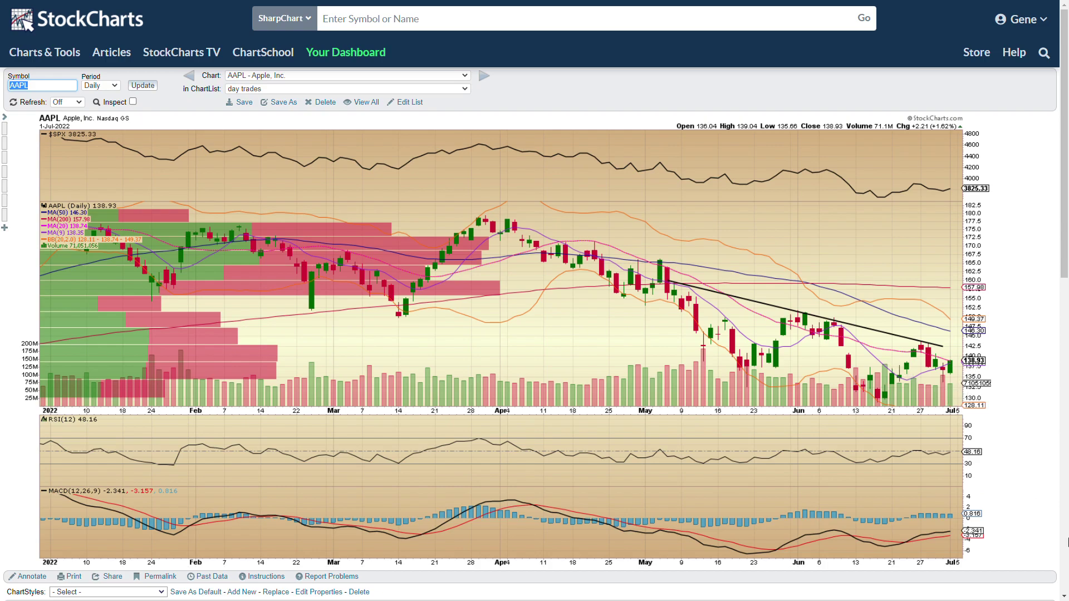
click(485, 77)
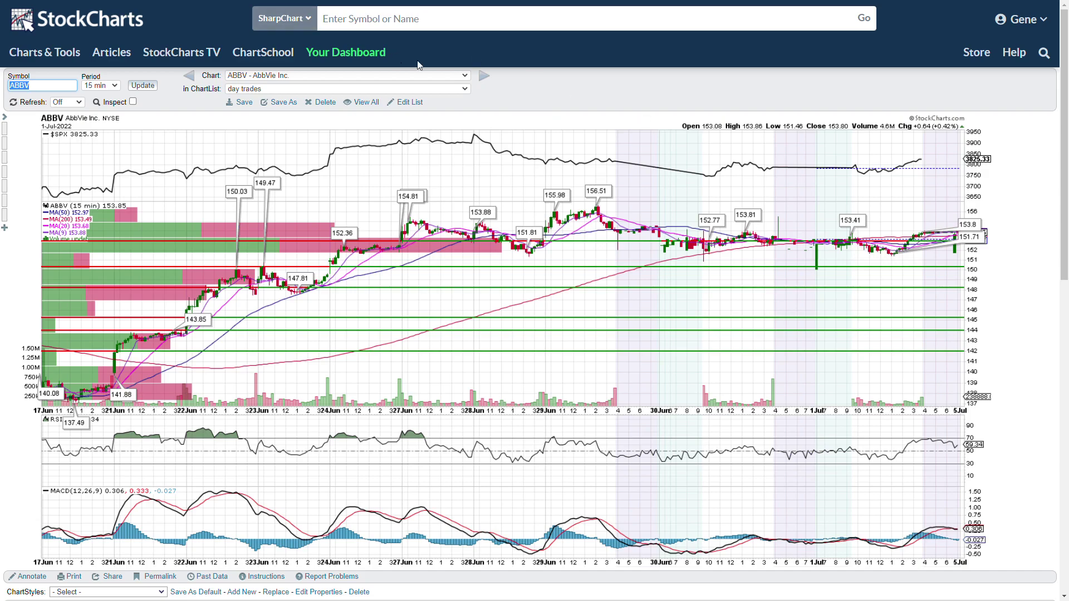
click(479, 79)
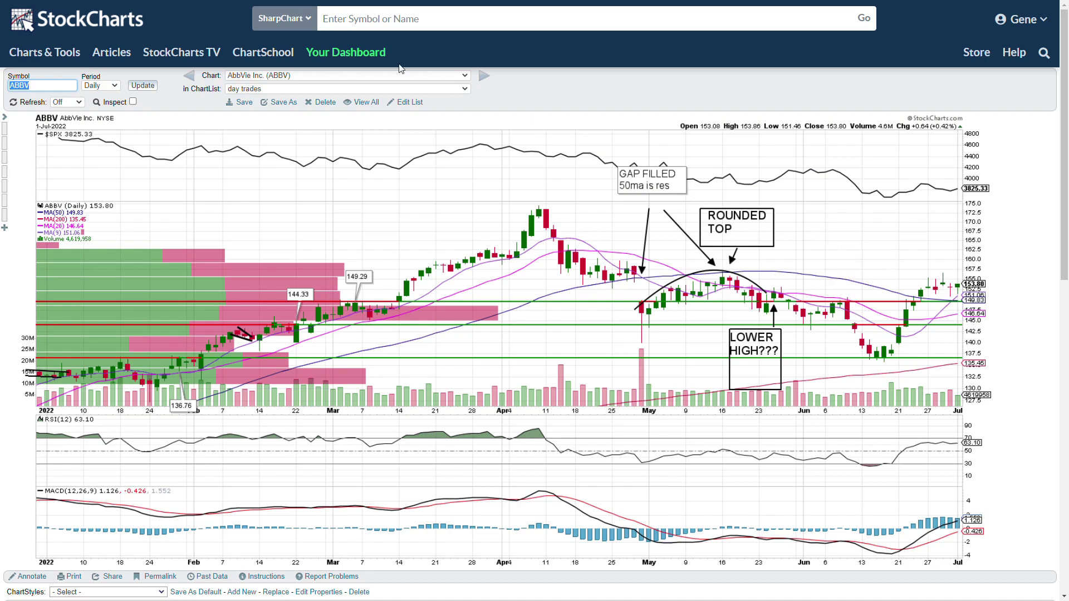
click(485, 77)
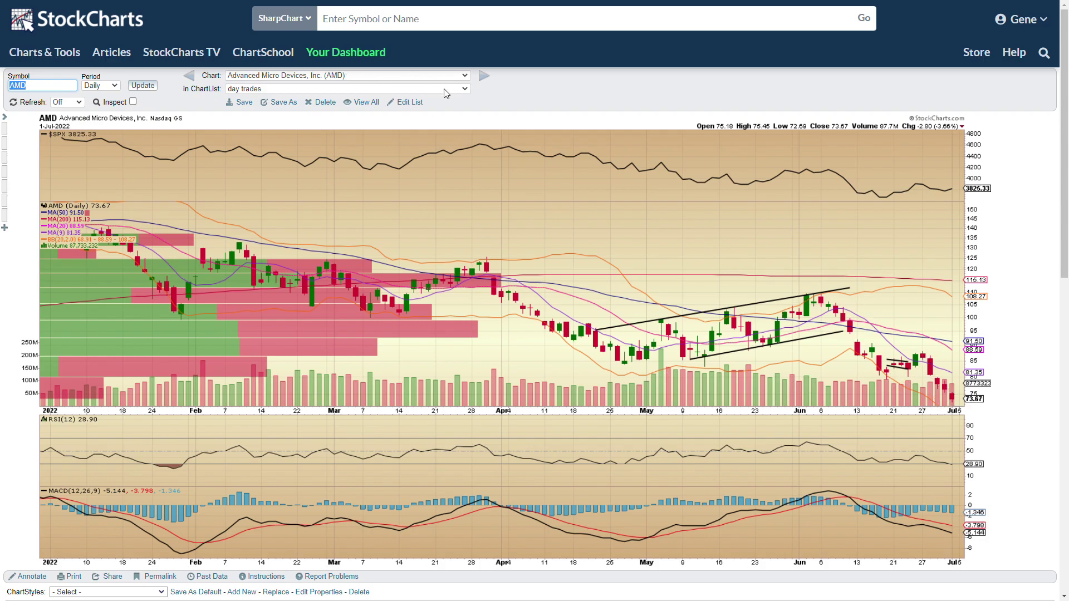
click(484, 77)
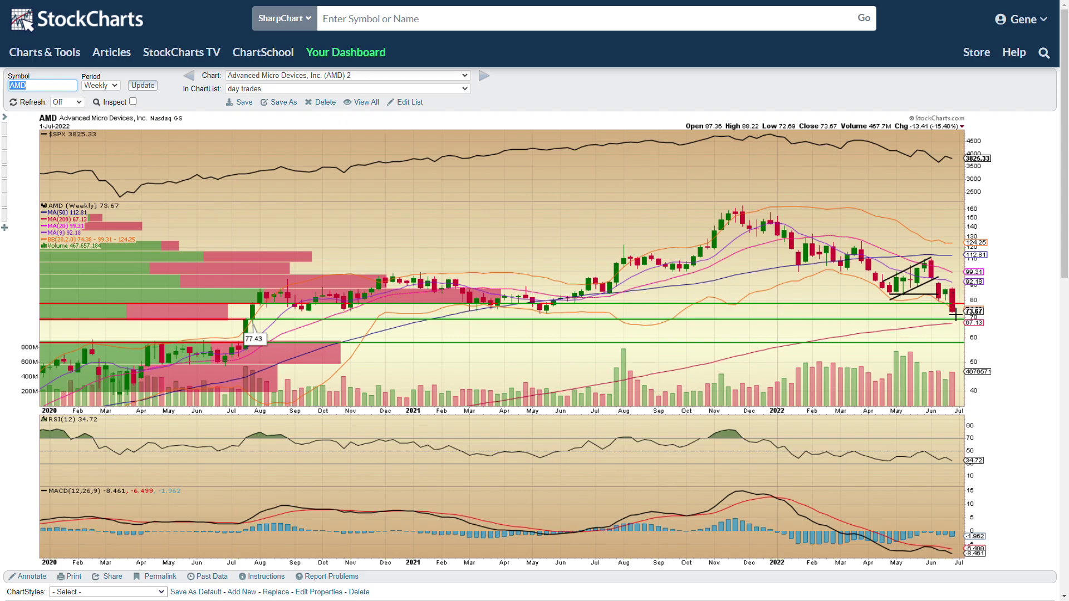
Review the daily and 15-minute AFRM charts and compare the 15-minute AMC and AMD charts
click(484, 76)
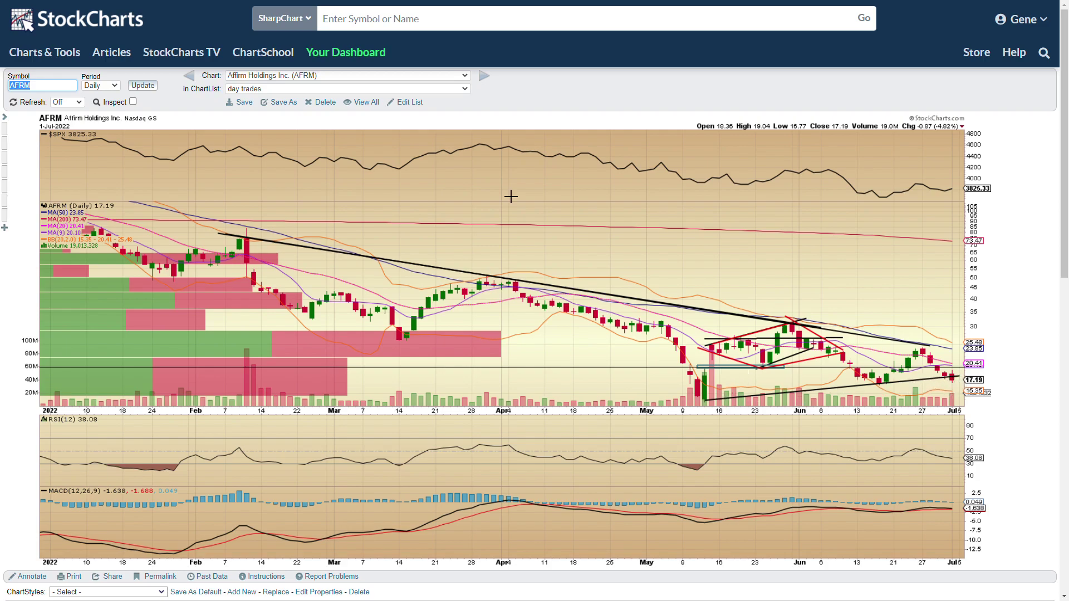
click(484, 76)
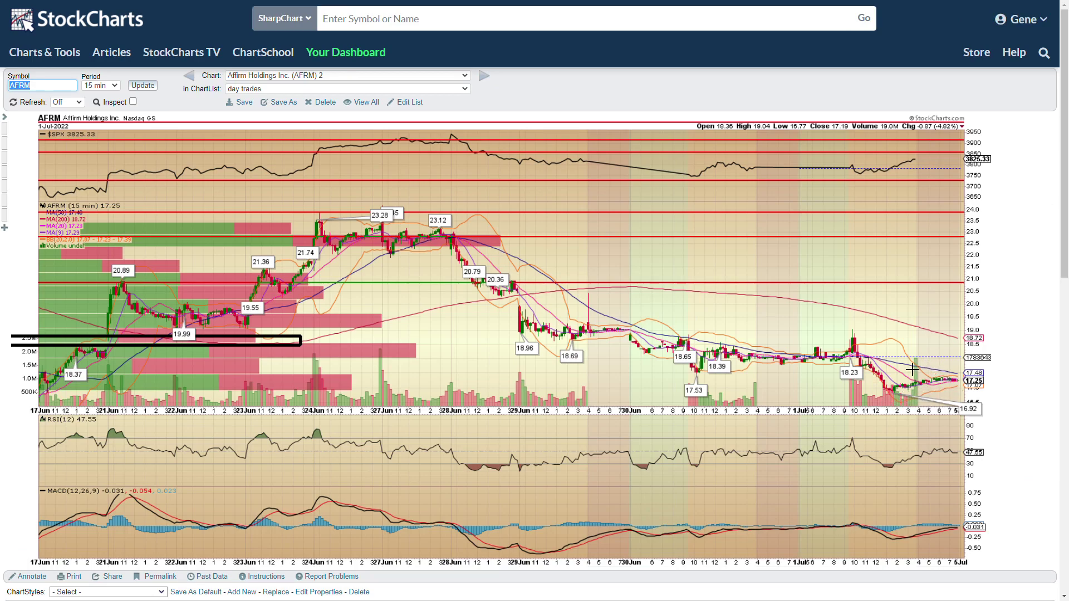
click(484, 76)
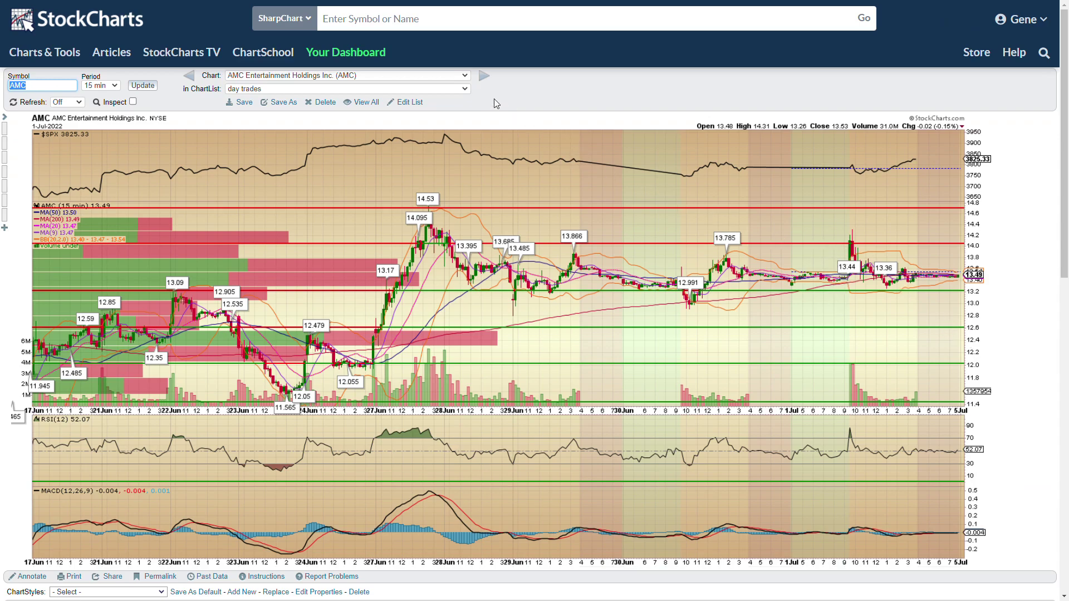
click(484, 77)
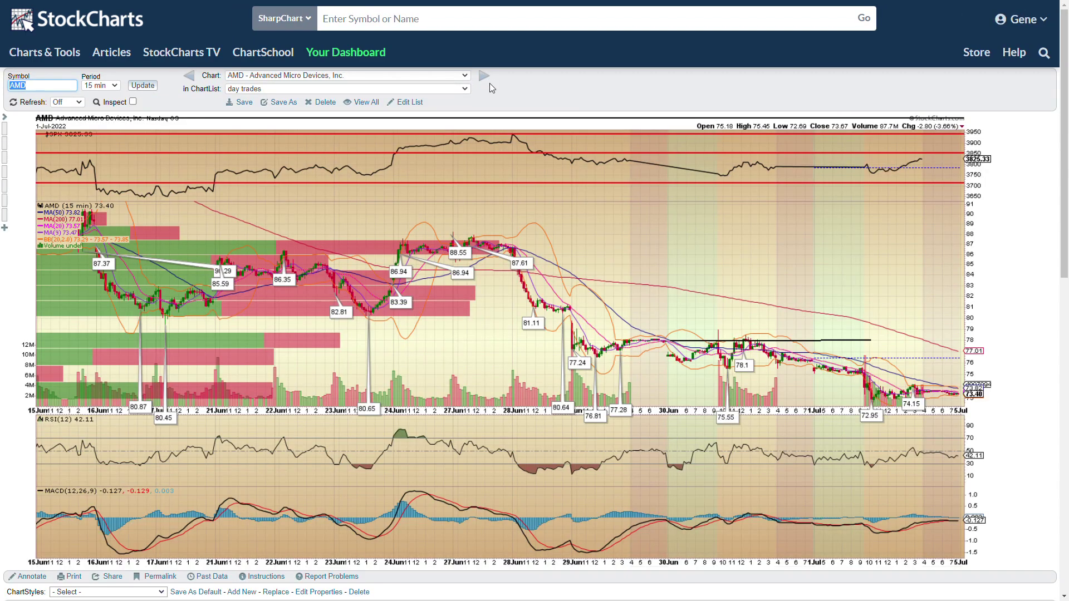
click(191, 78)
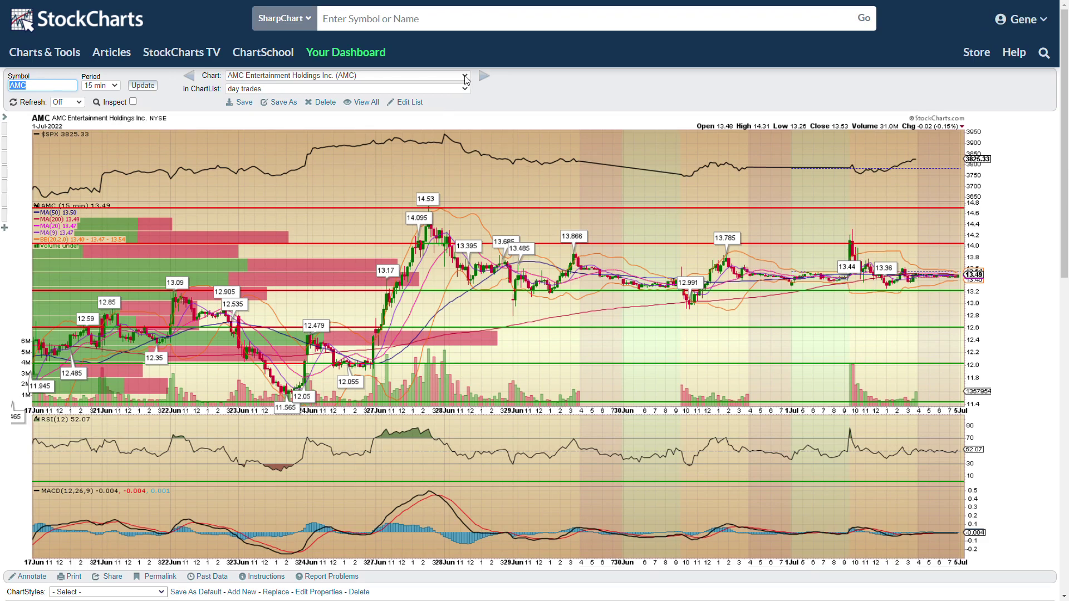
click(485, 77)
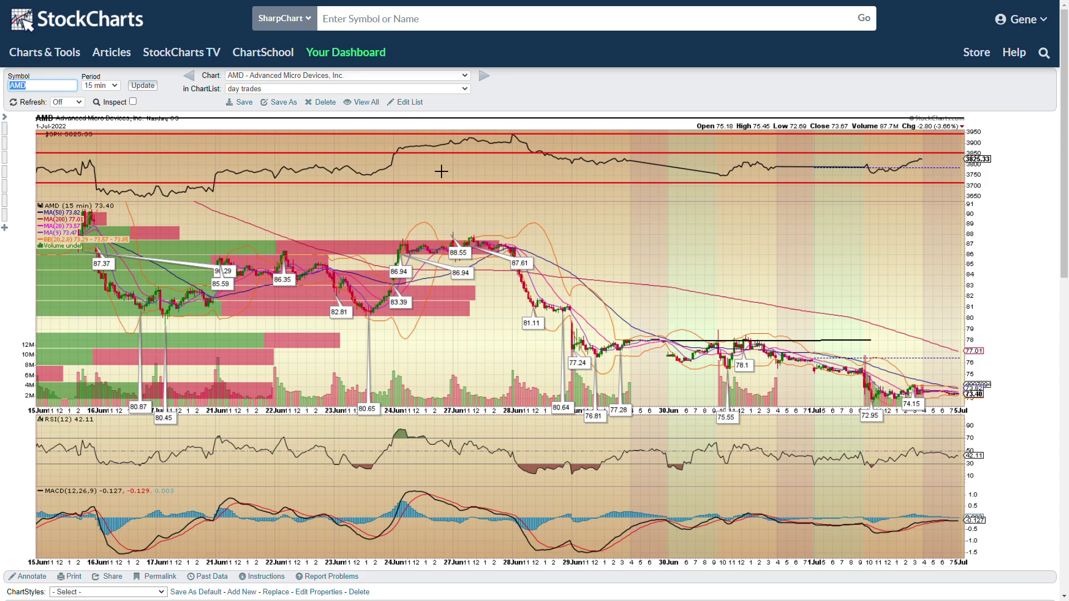
Review the daily AMZN chart, the 15-minute and weekly AAPL charts, and the daily BA and $BTCUSD charts
click(485, 79)
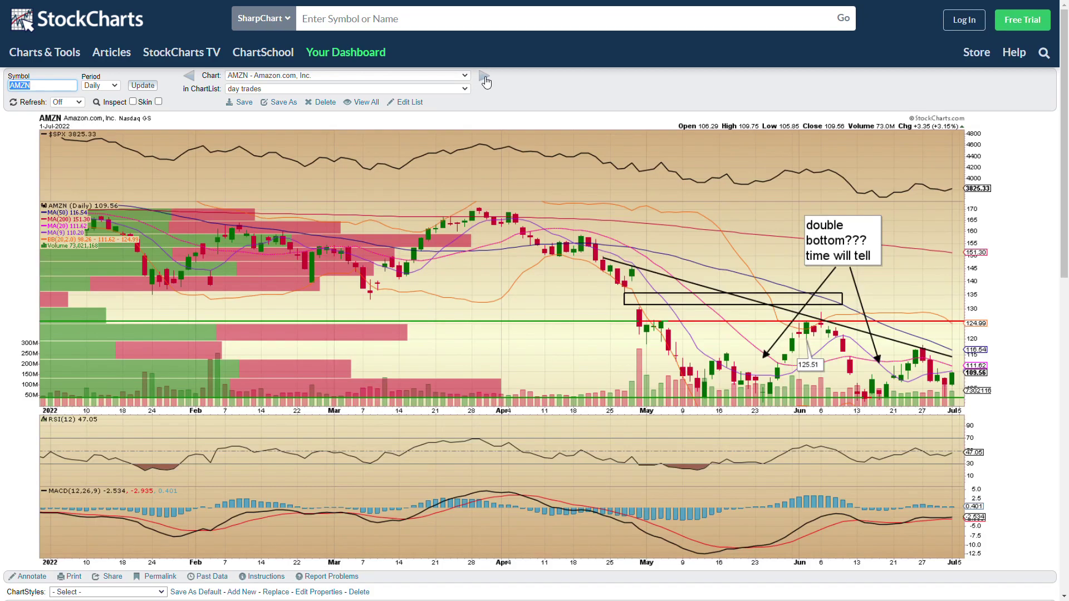
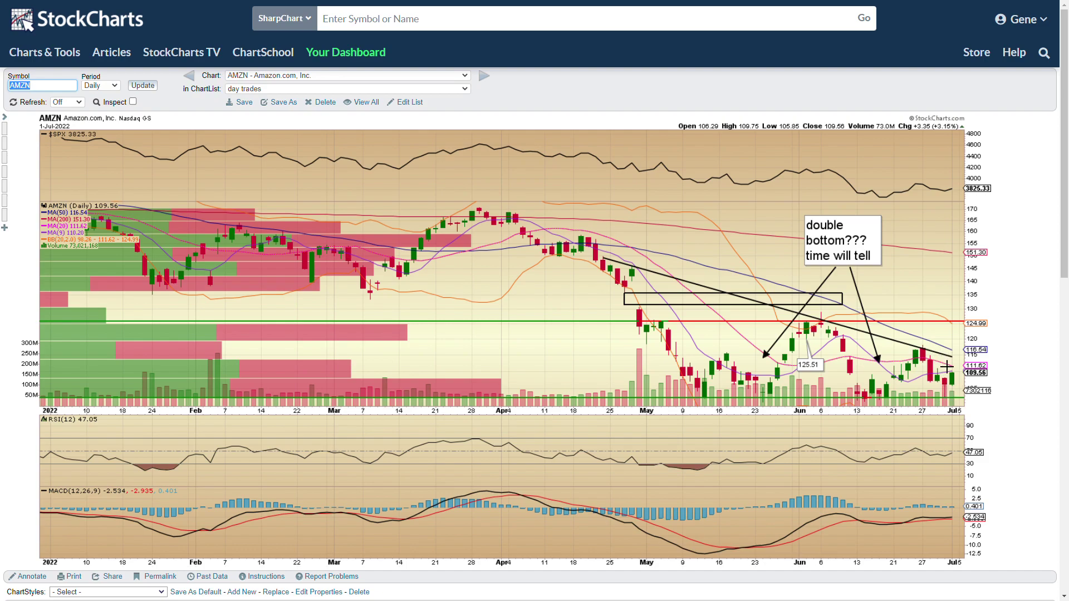
click(488, 78)
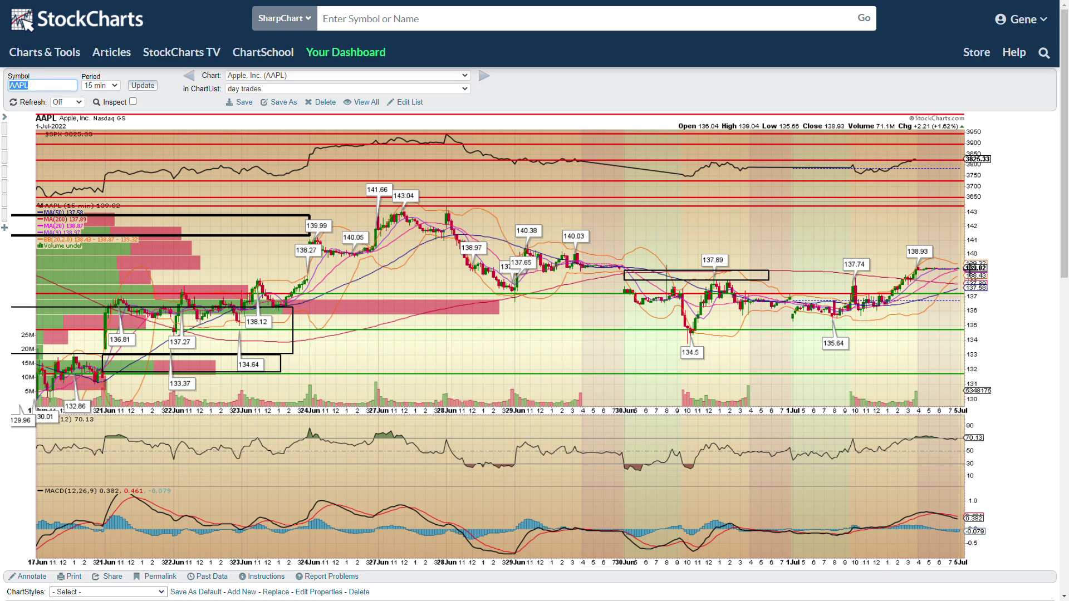
click(490, 79)
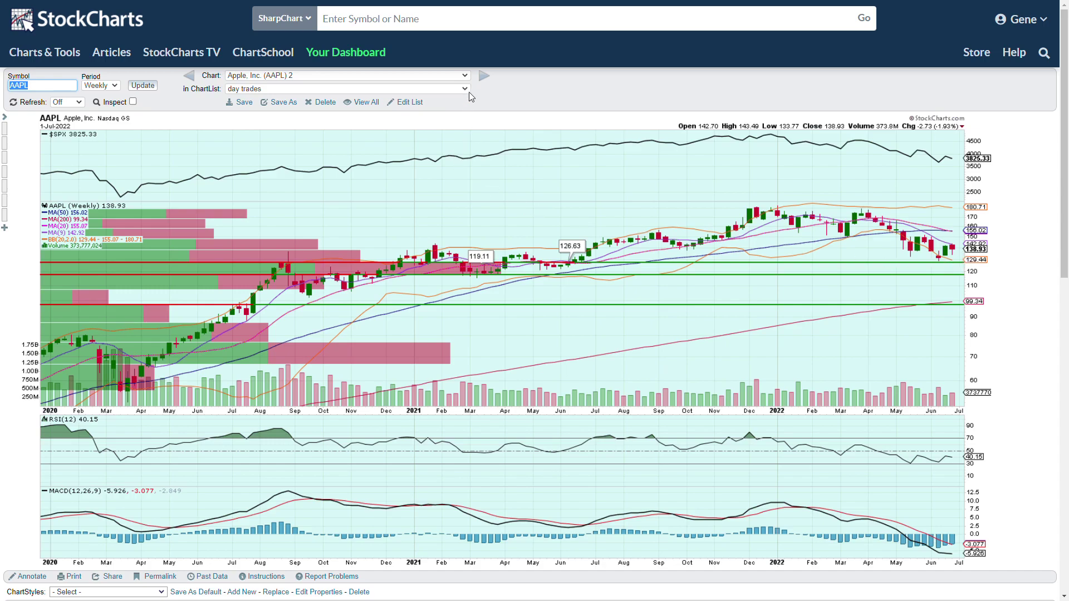
click(484, 77)
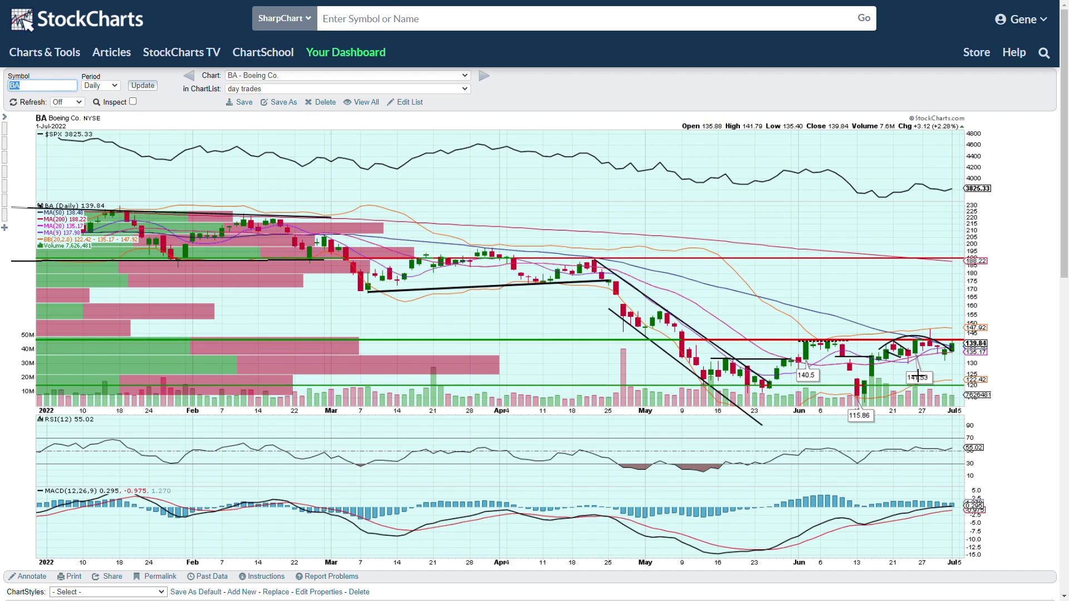
click(485, 78)
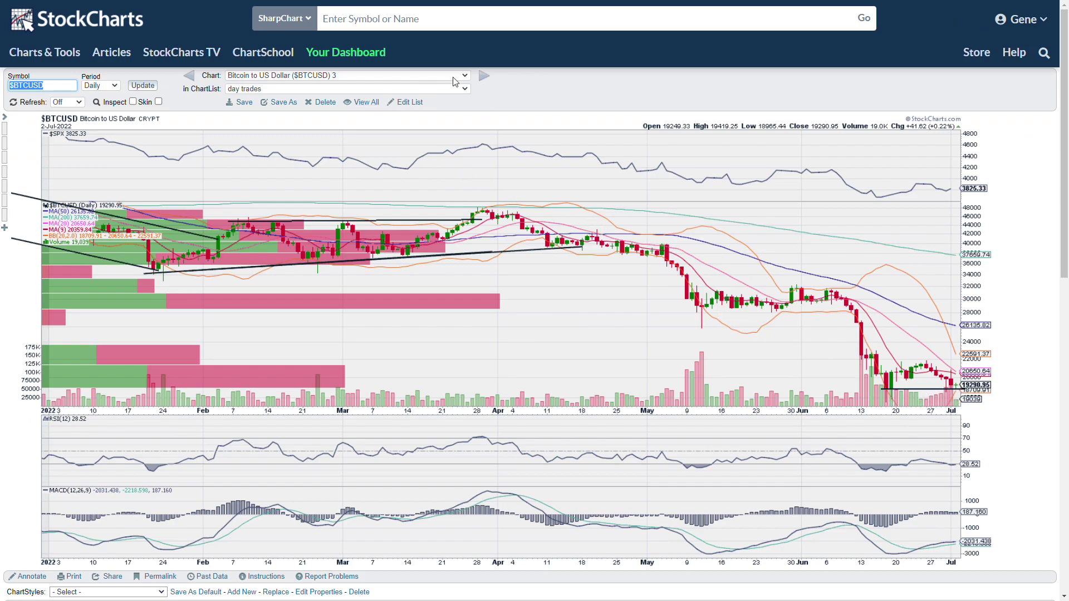
Review the 15-minute BA chart, the daily BMY chart, and the daily and 15-minute CVX charts
click(485, 78)
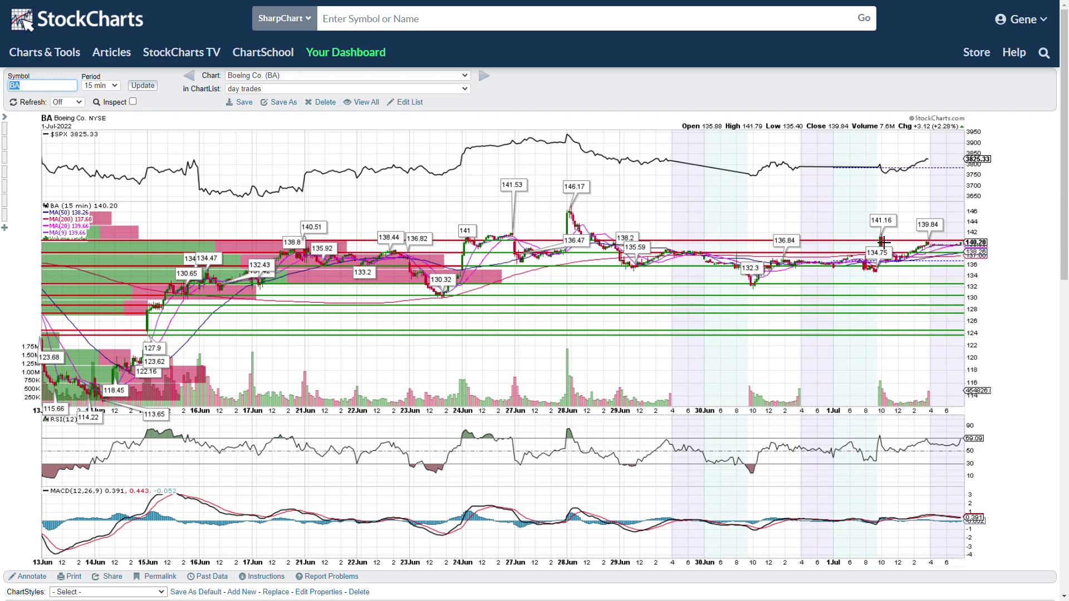
click(485, 77)
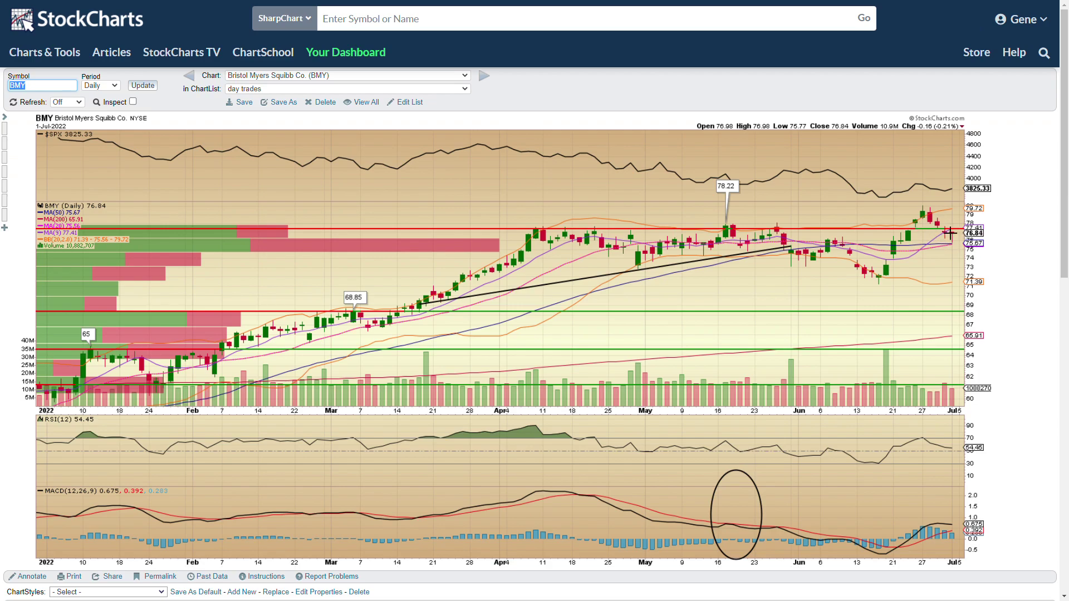
click(489, 81)
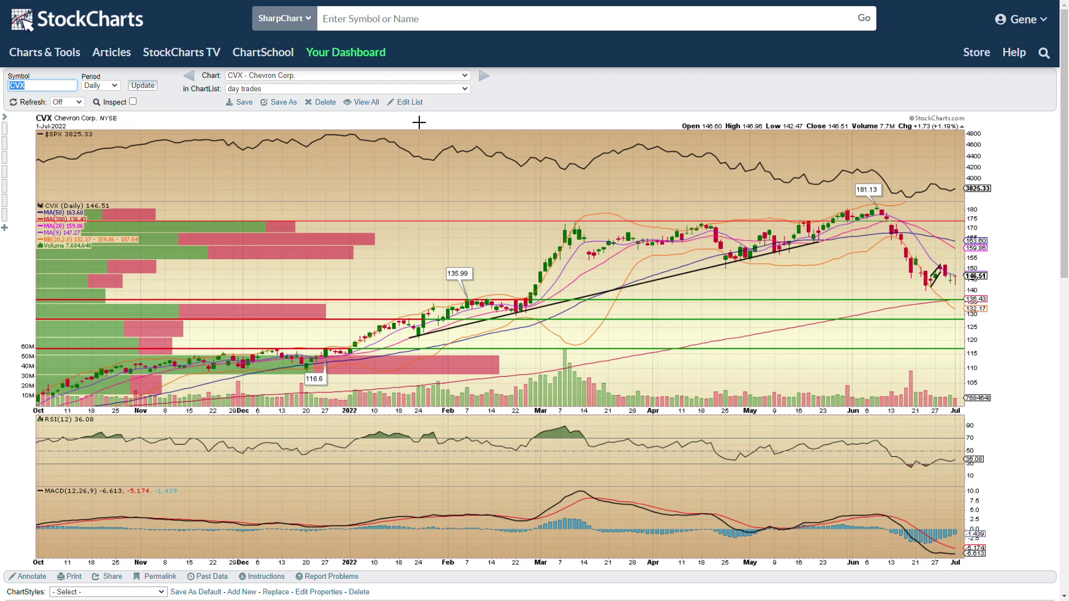
click(479, 76)
click(484, 77)
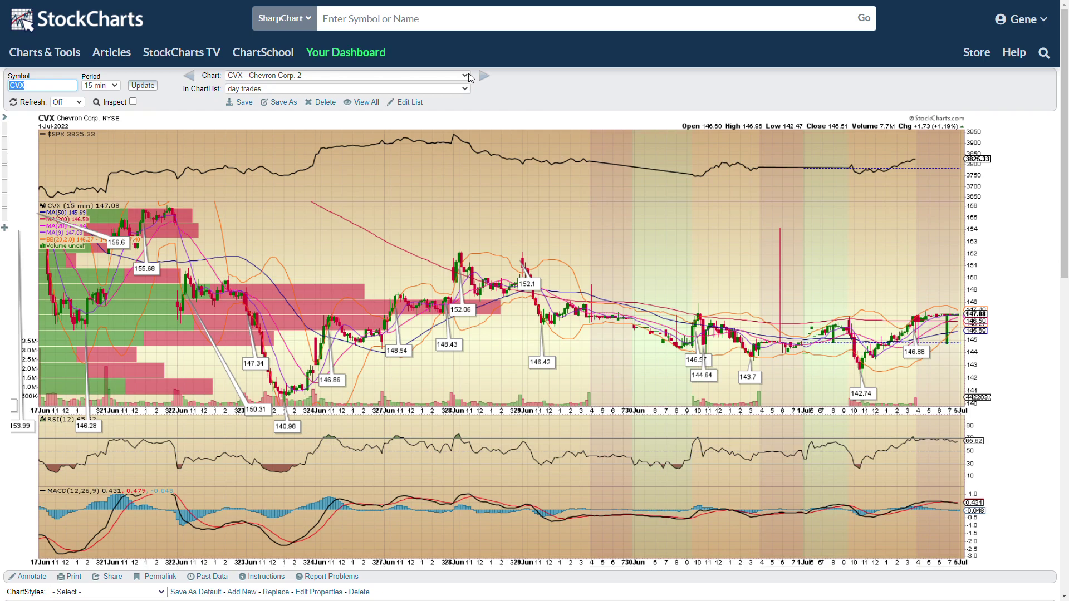
Review the daily LLY chart and the 15-minute XOM chart, returning once to LLY before continuing with XOM
click(488, 79)
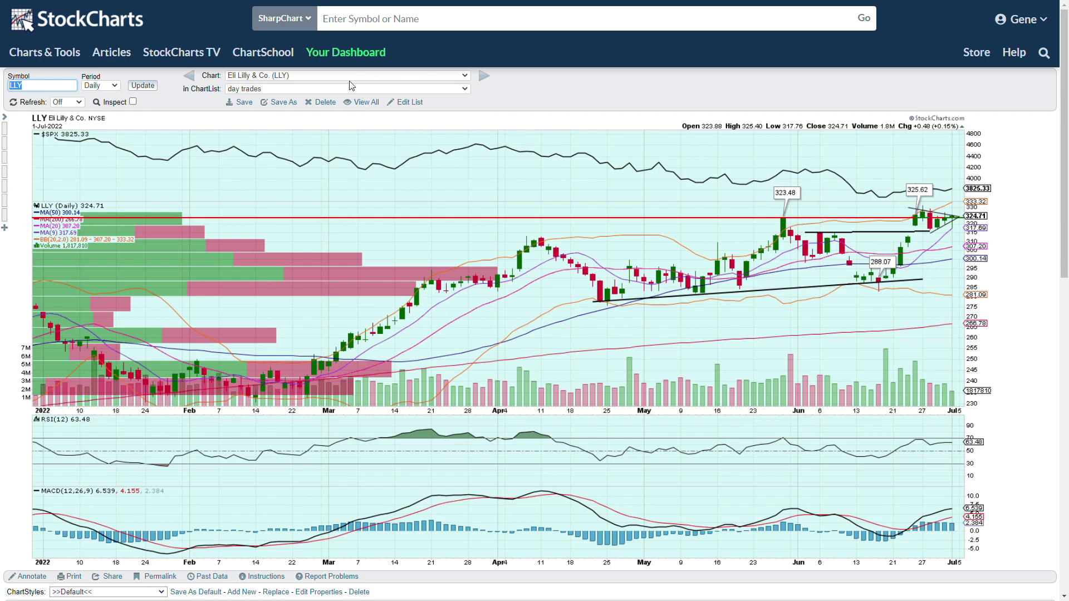
click(485, 77)
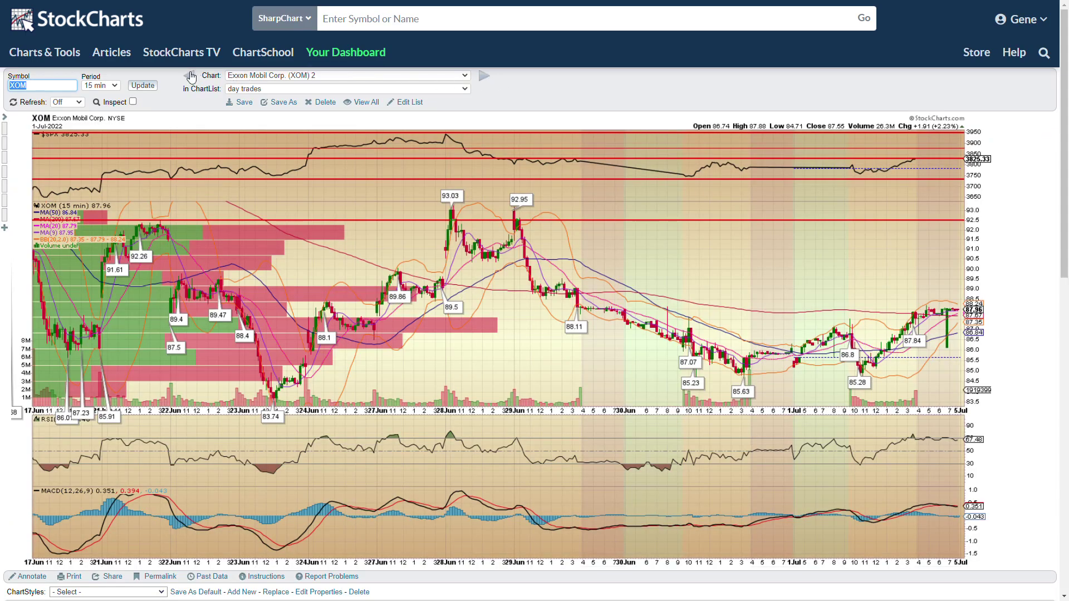
click(190, 76)
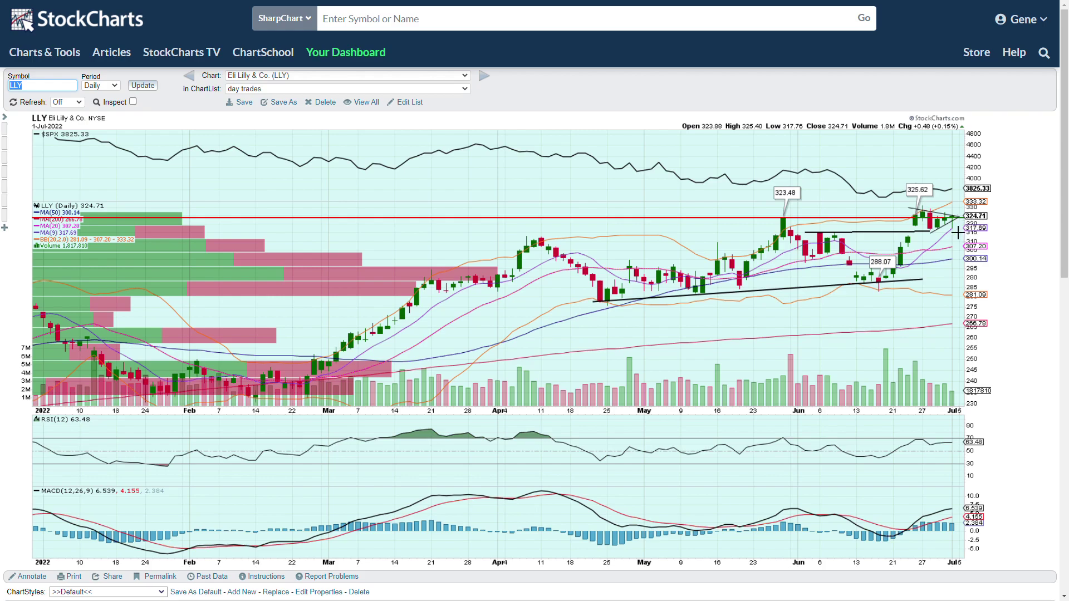
click(488, 82)
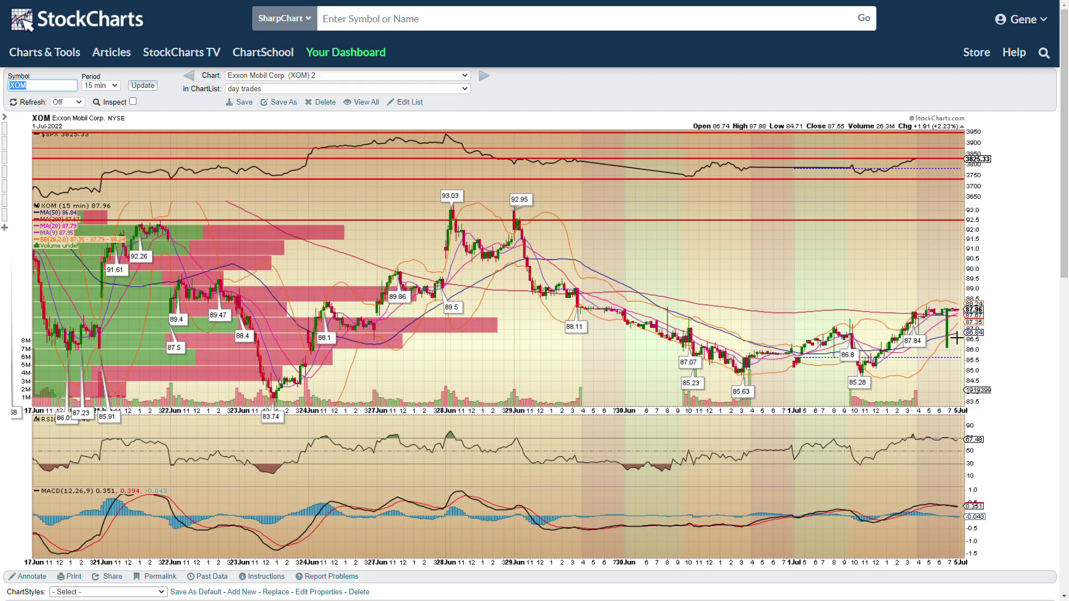
Review the daily and 15-minute GME charts and the daily, 15-minute and weekly QQQ charts
click(488, 83)
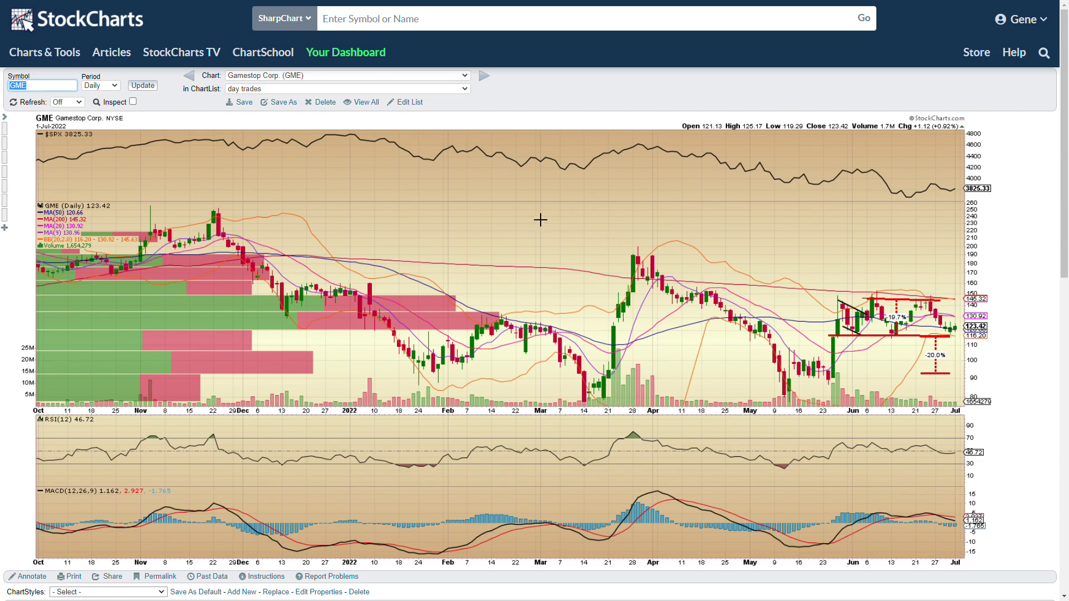
click(484, 77)
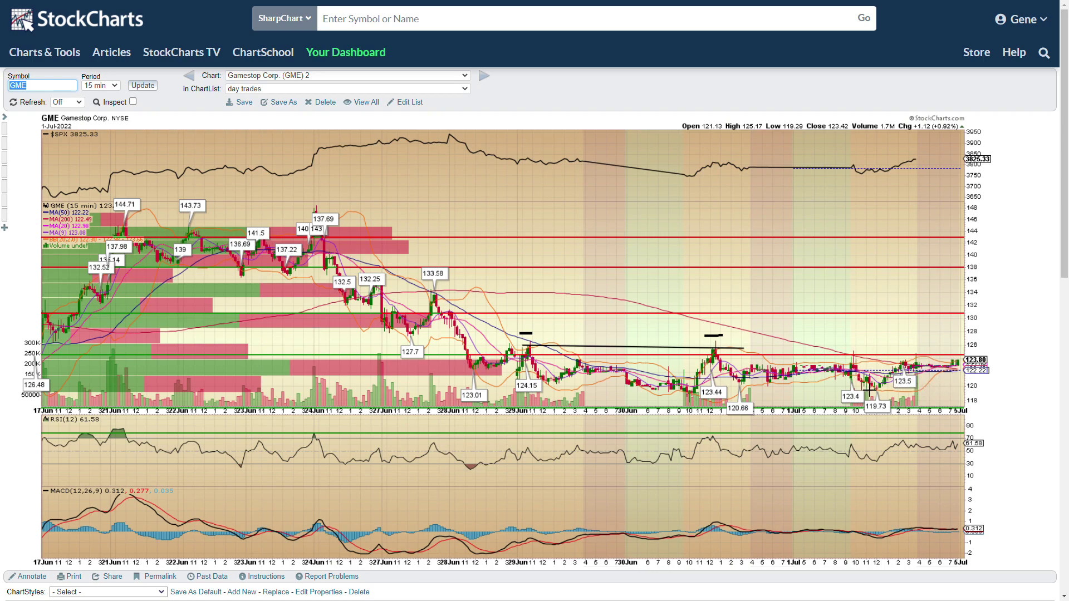
click(485, 77)
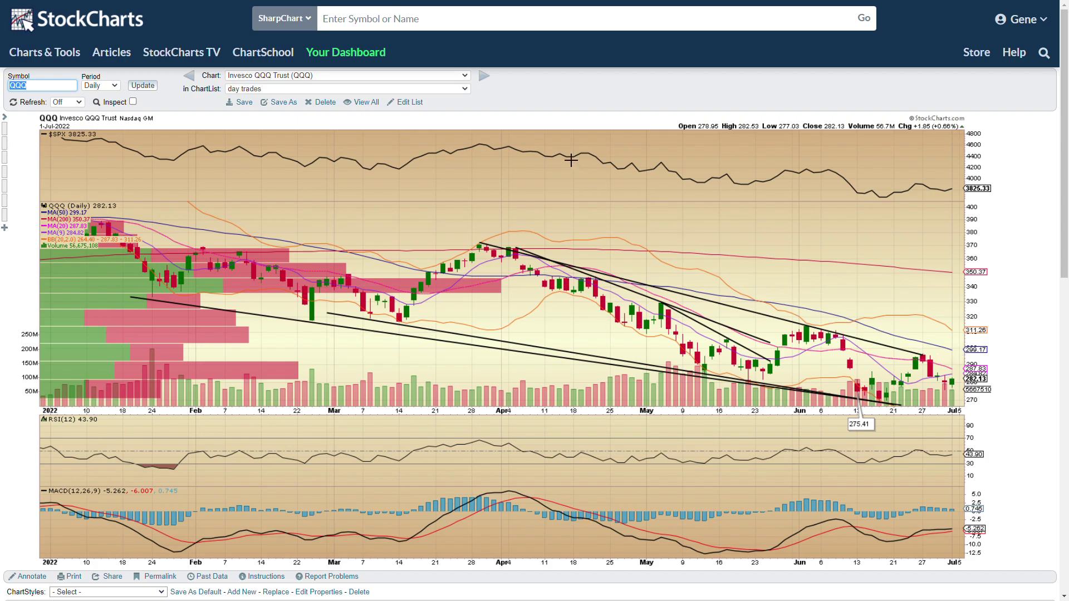
click(484, 76)
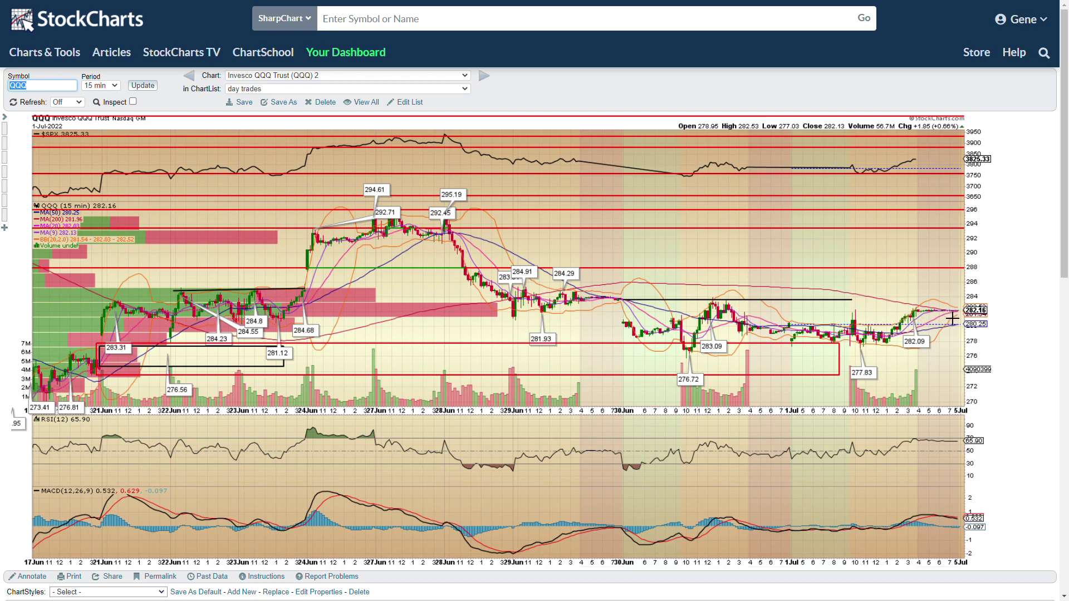
click(485, 78)
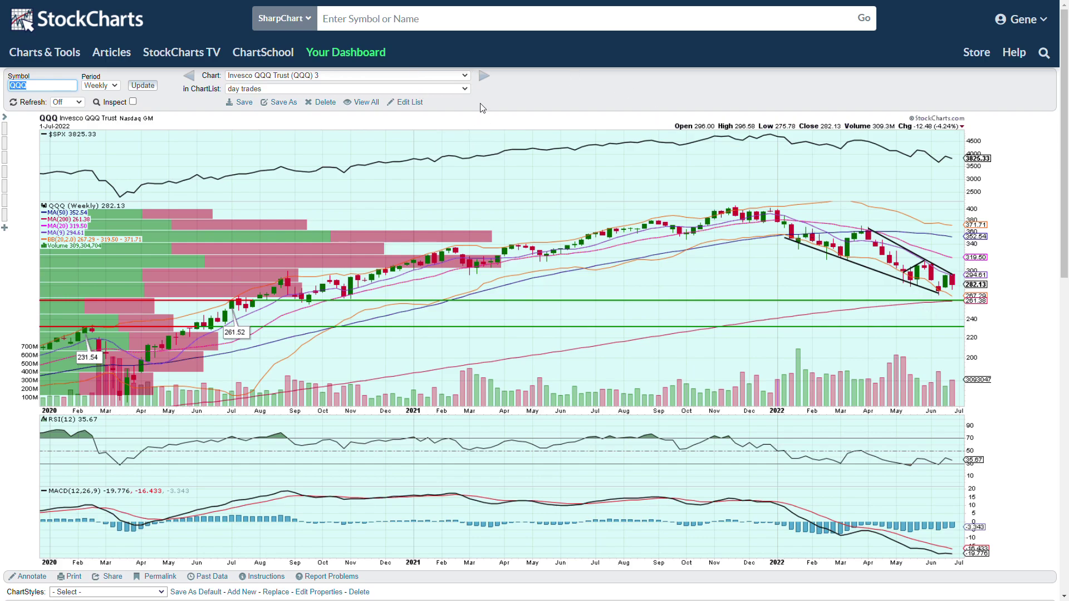
Review the daily TLT chart and the weekly, daily and 15-minute IWM charts
click(485, 82)
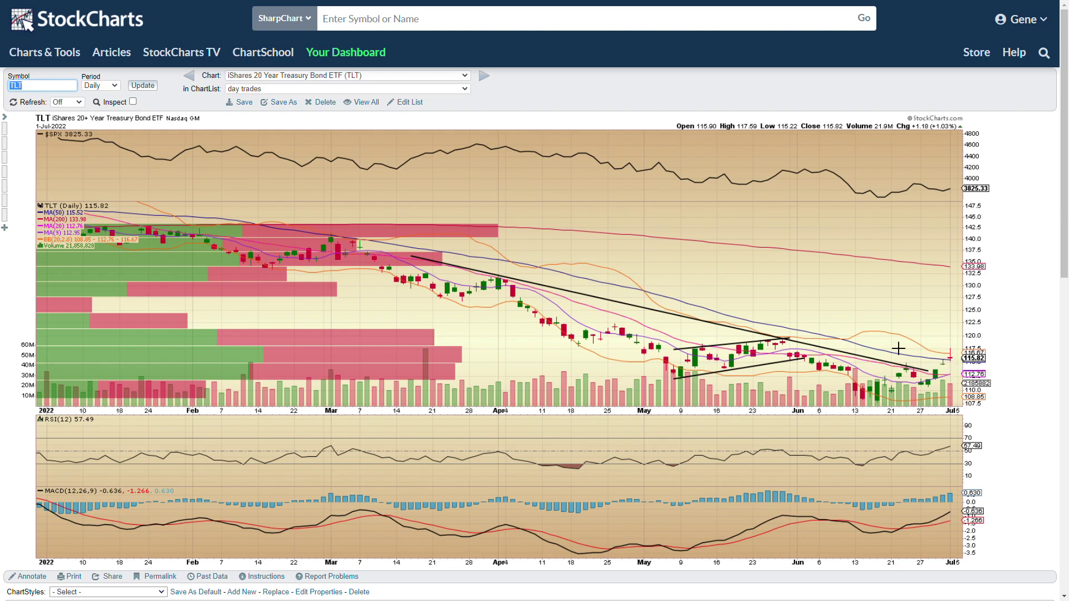
click(484, 76)
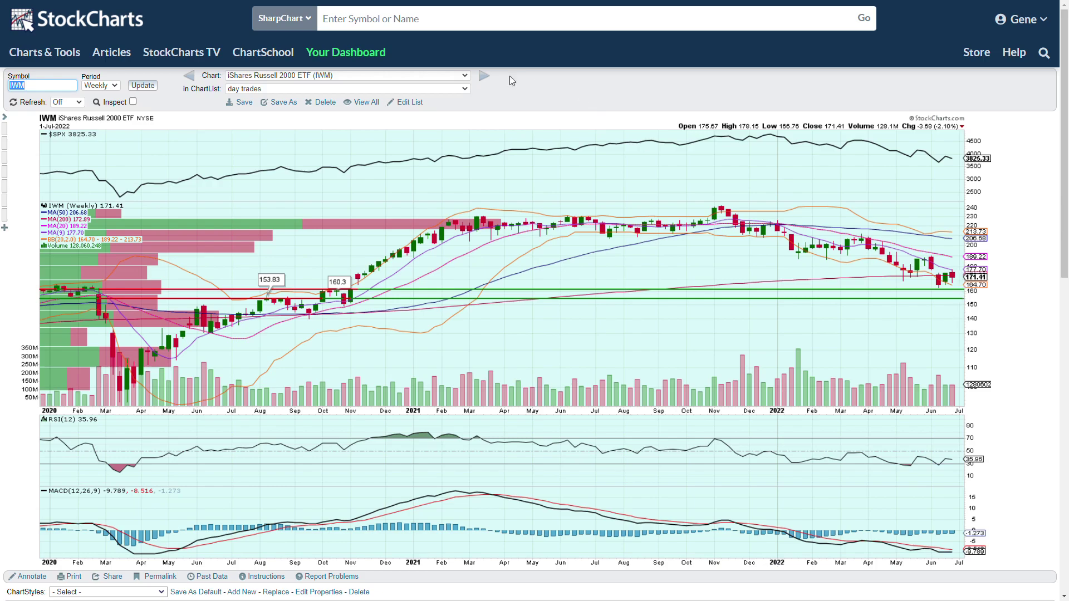
click(485, 77)
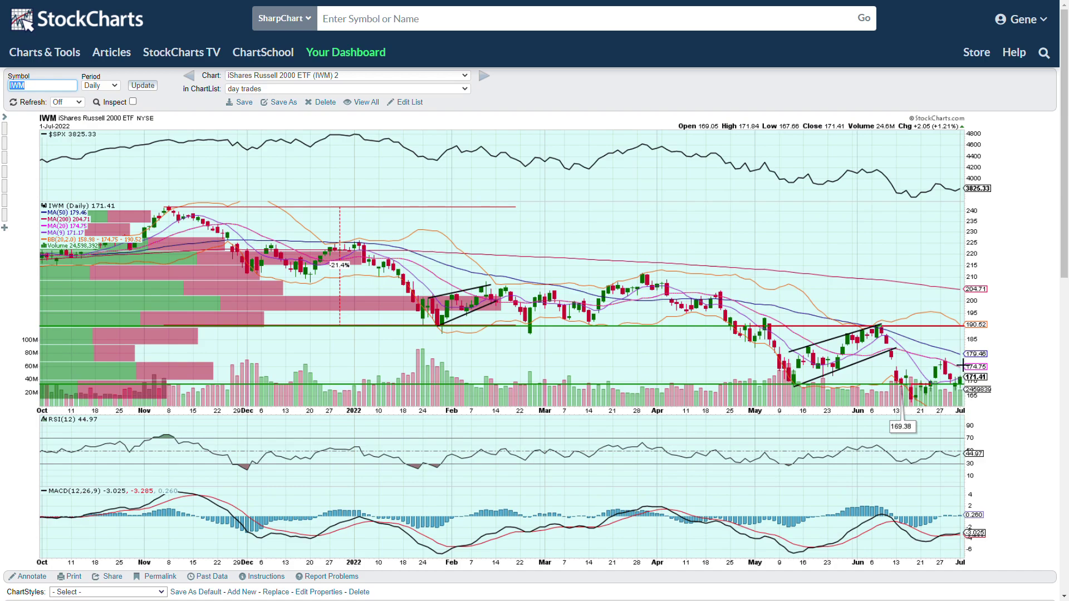
click(483, 77)
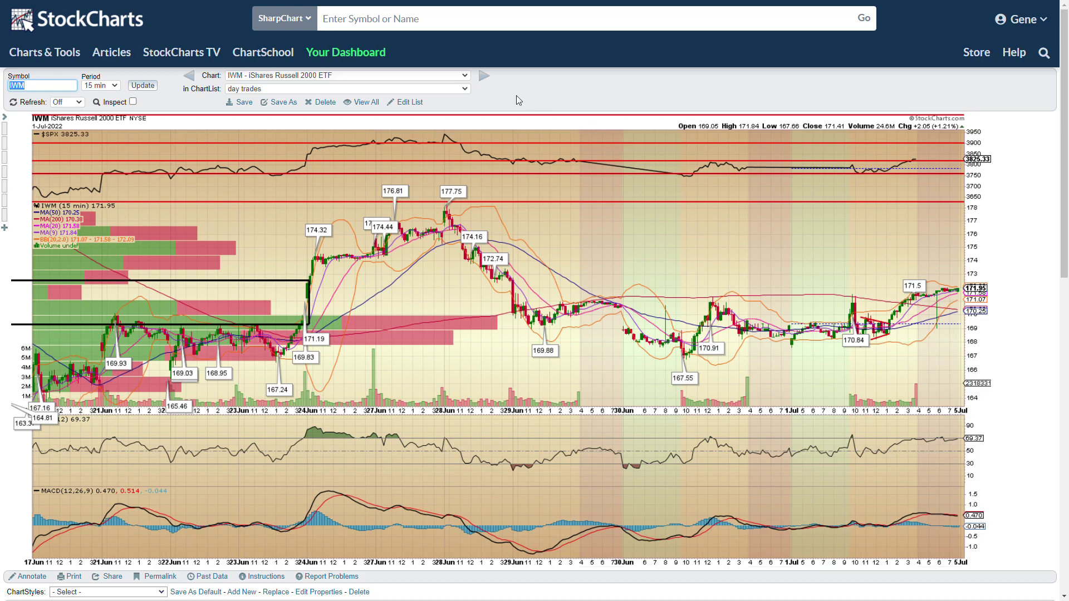
Review the 15-minute MRO chart and the weekly, daily and 15-minute META charts
click(484, 79)
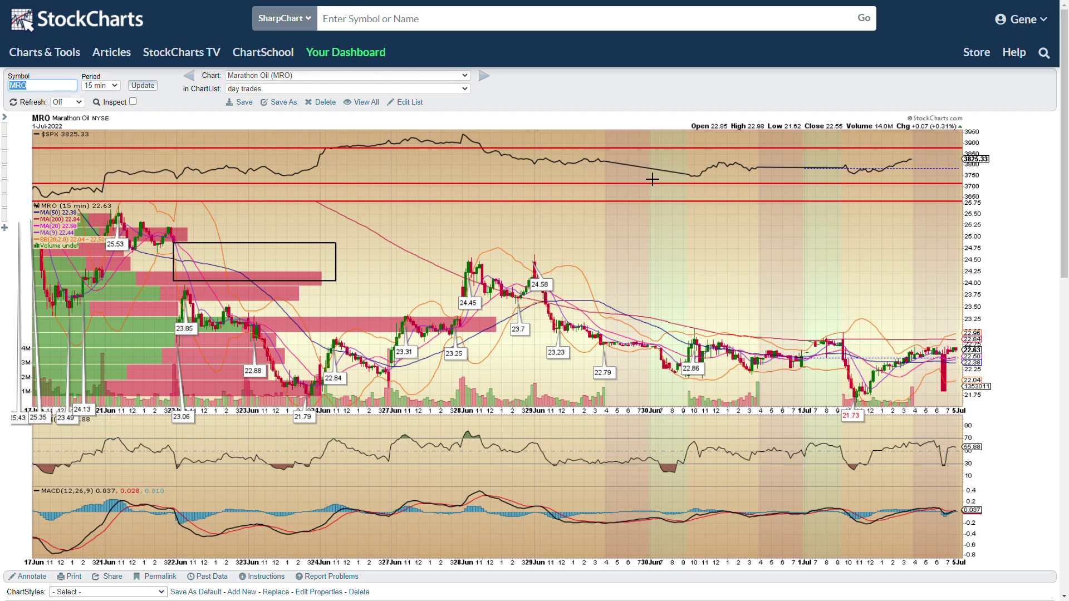
click(483, 75)
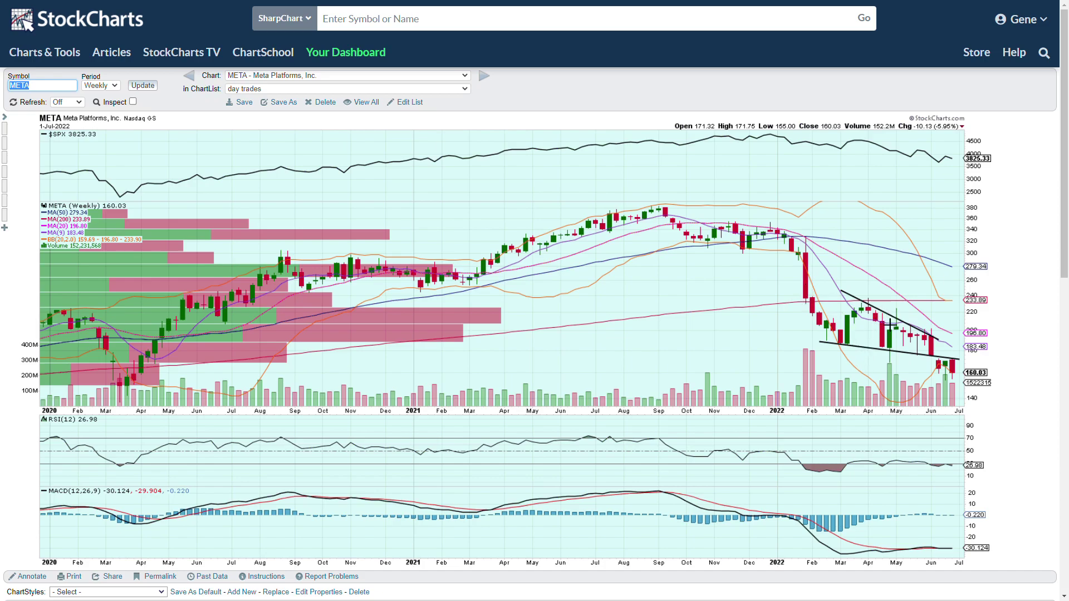
click(486, 79)
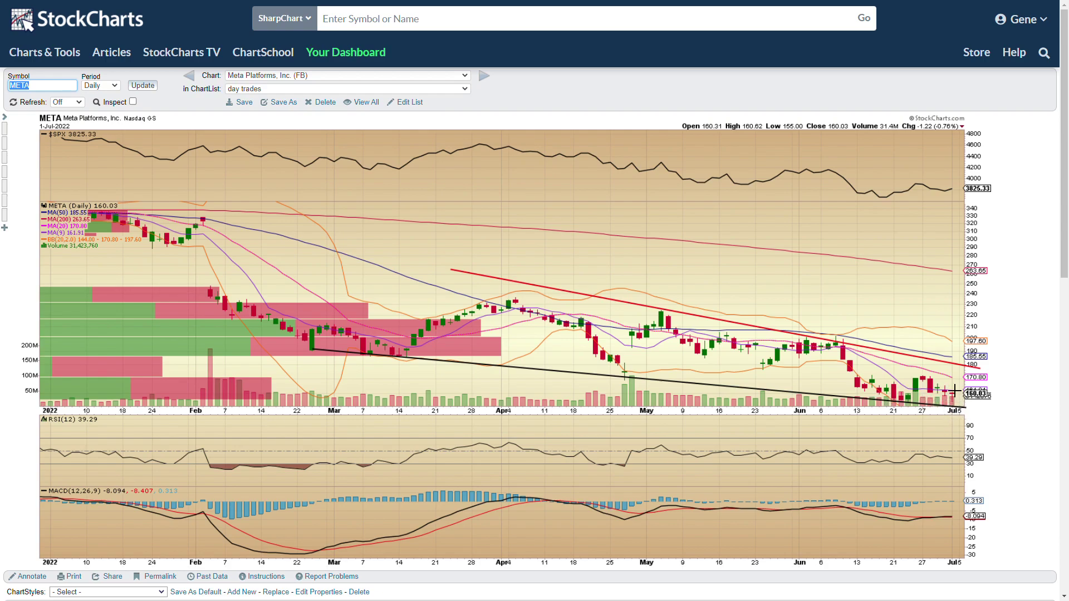
click(483, 76)
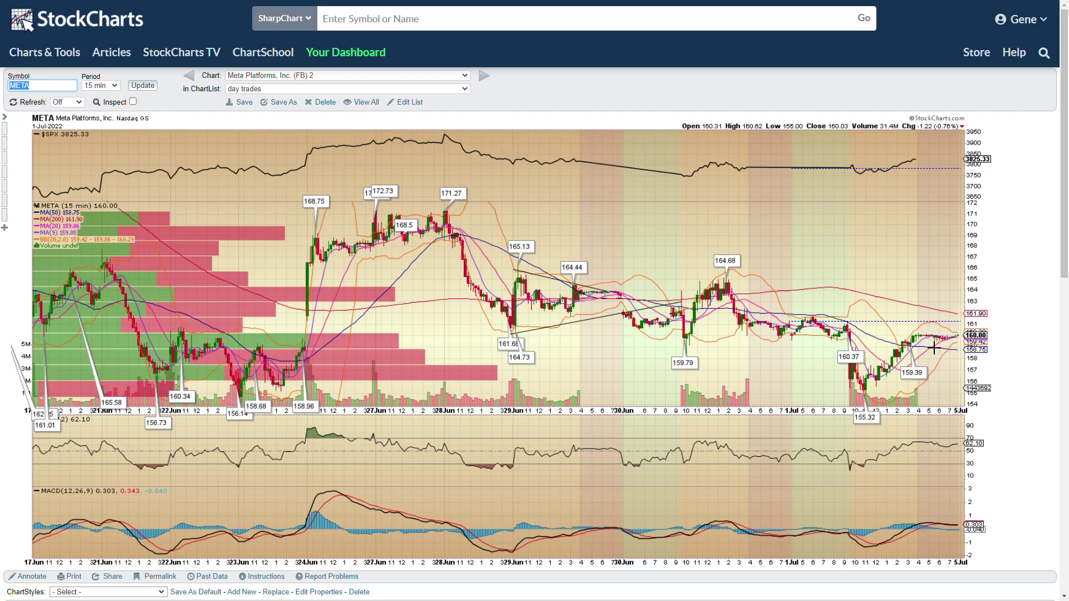
Review the daily, 15-minute and weekly MSFT charts
click(487, 79)
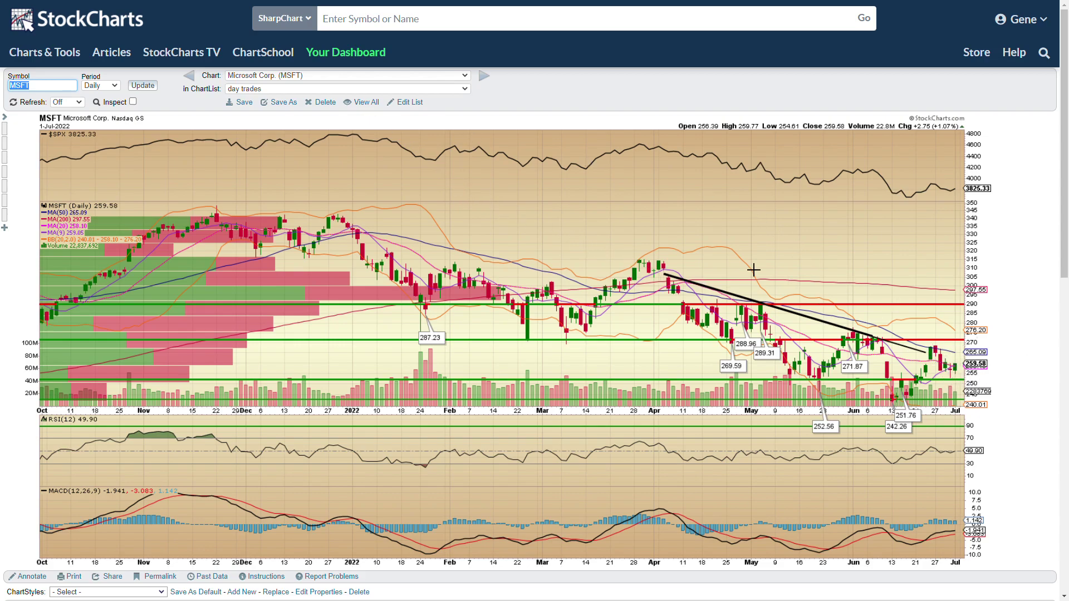
click(485, 77)
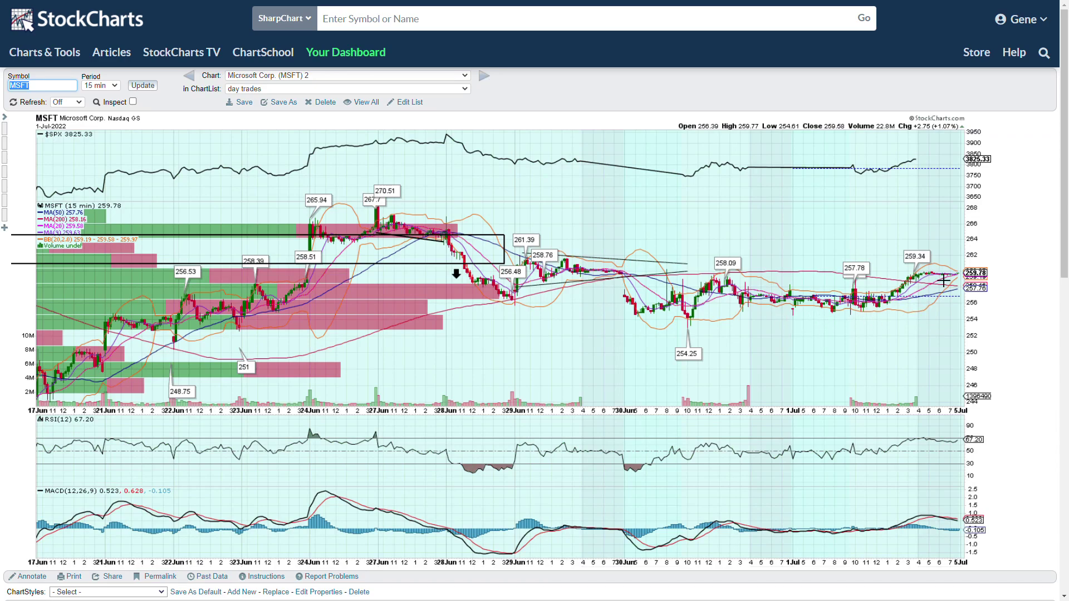
click(484, 77)
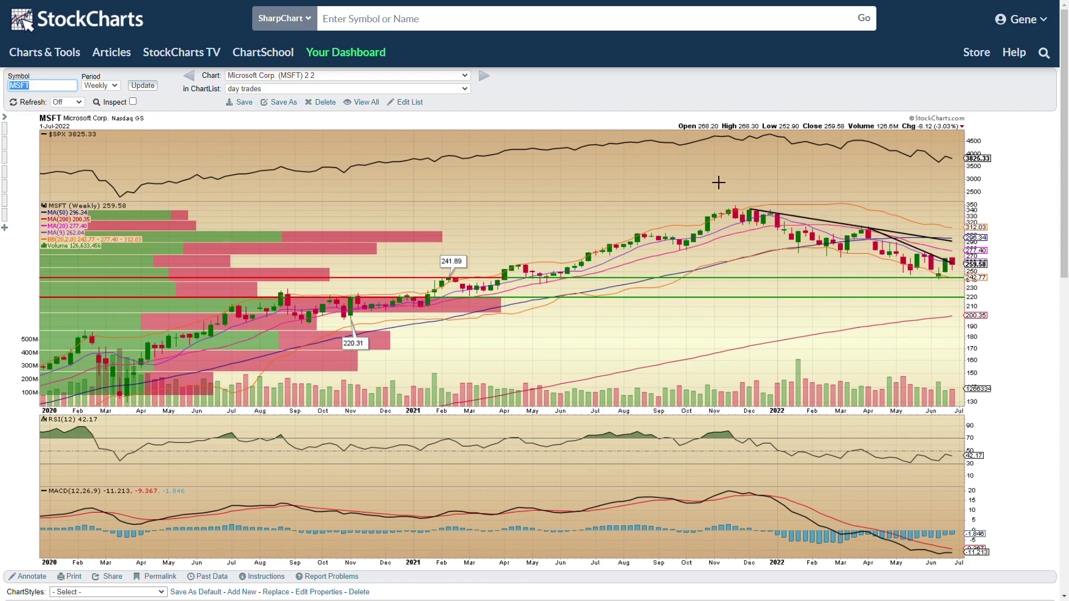
Review the daily MRO chart and the 15-minute OXY chart, going back once to MRO before continuing with OXY
click(484, 77)
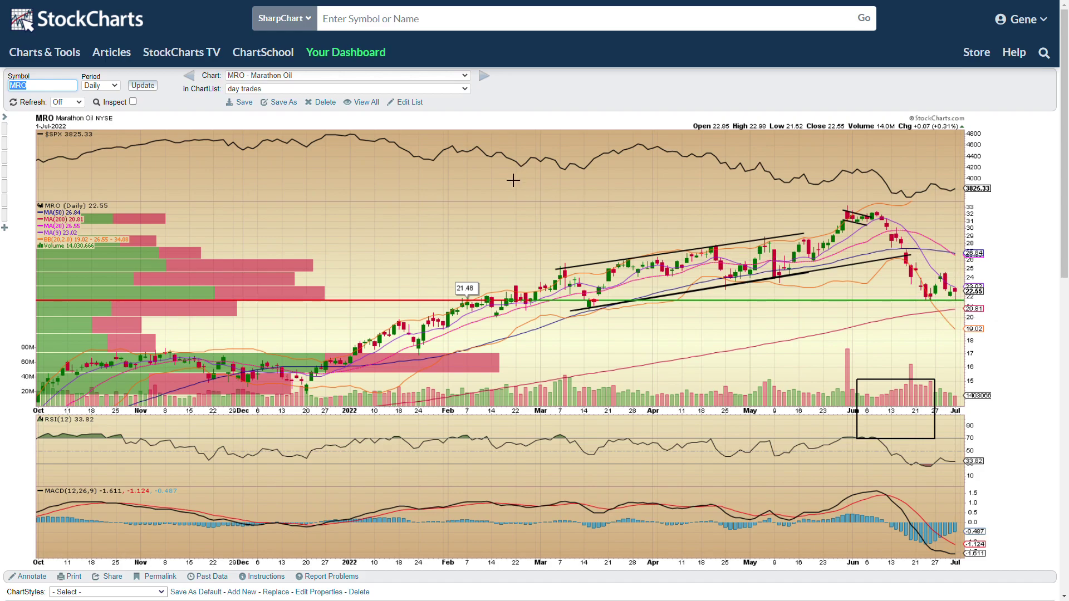
click(483, 75)
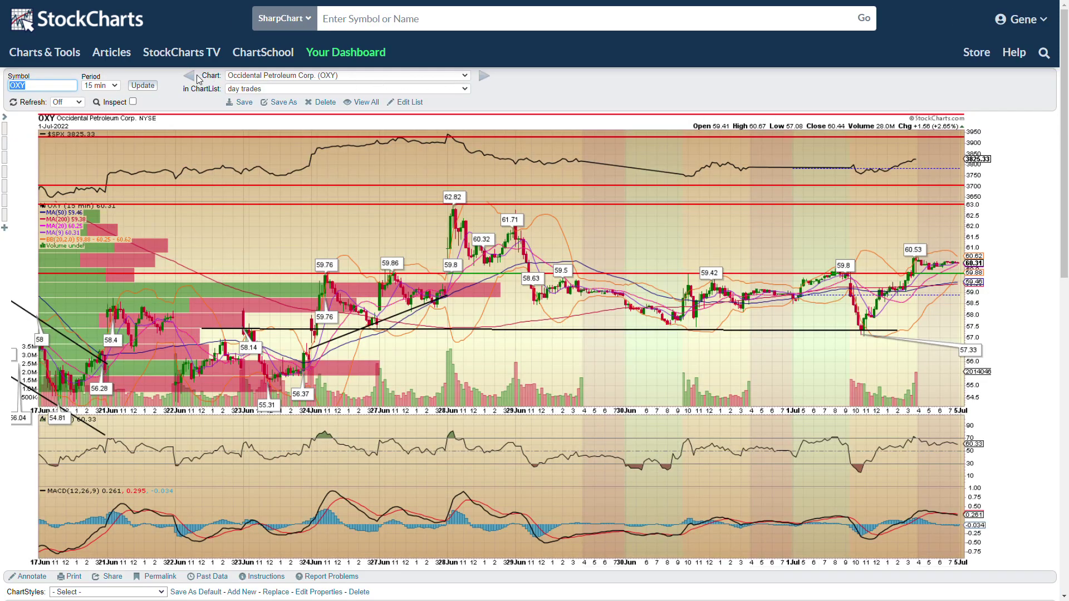
click(191, 76)
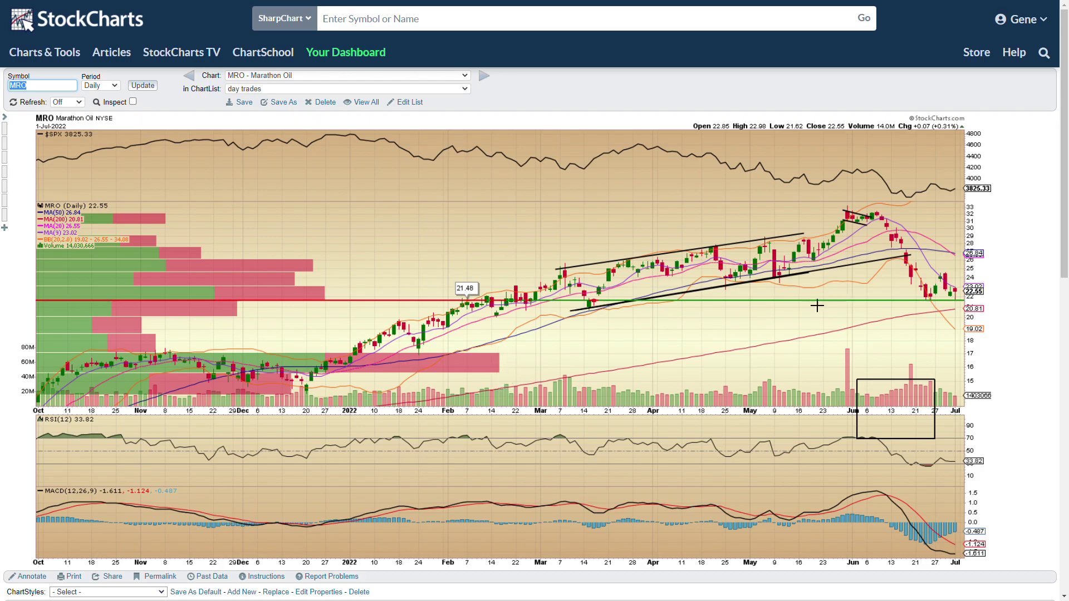
click(484, 76)
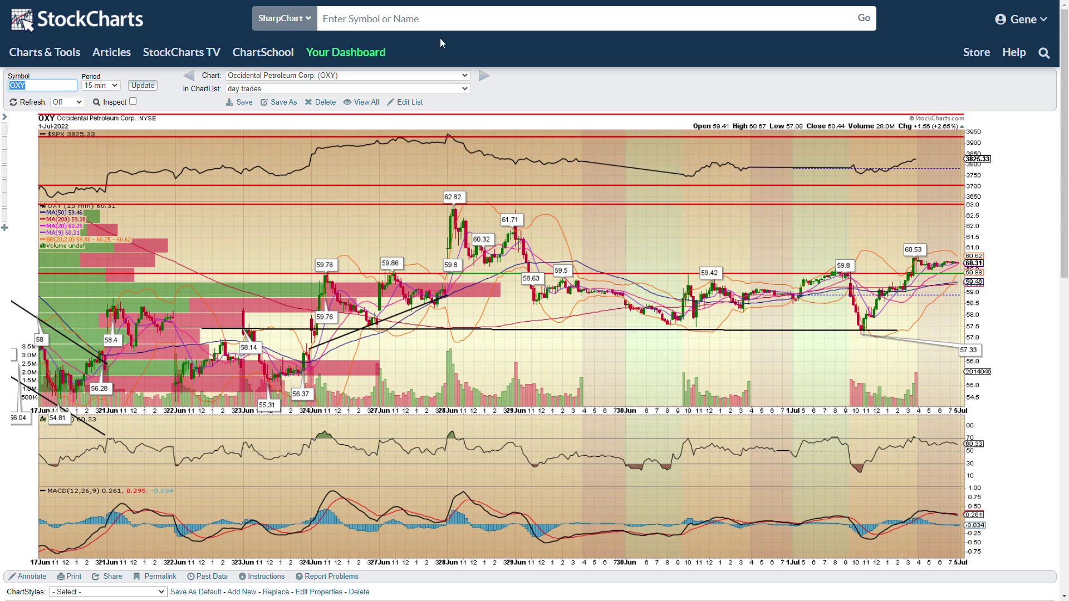
Review the daily OXY chart and the daily and 15-minute PLTR charts
click(485, 76)
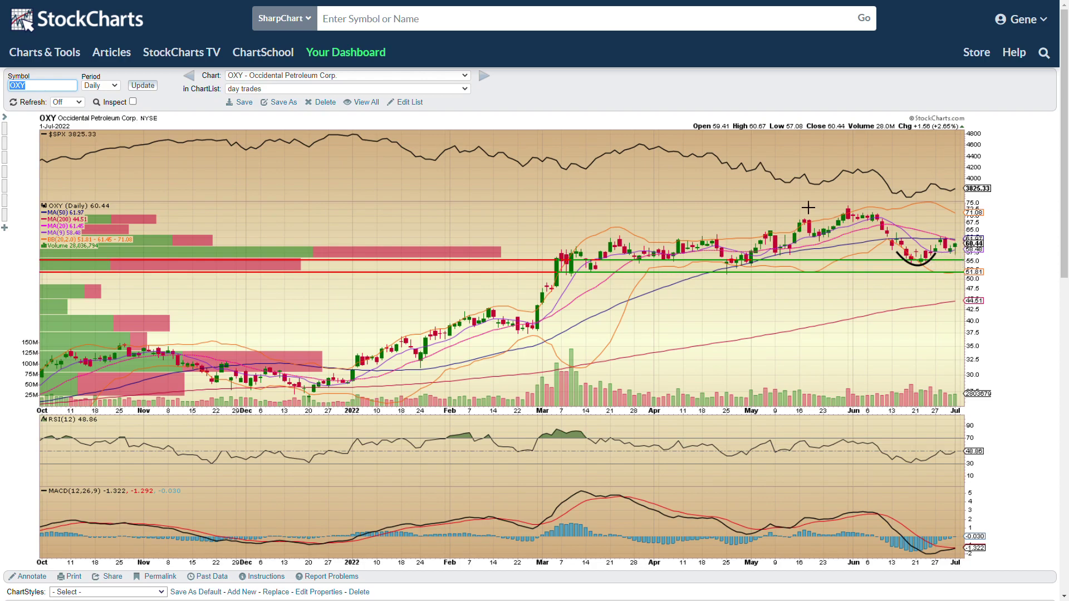
click(489, 79)
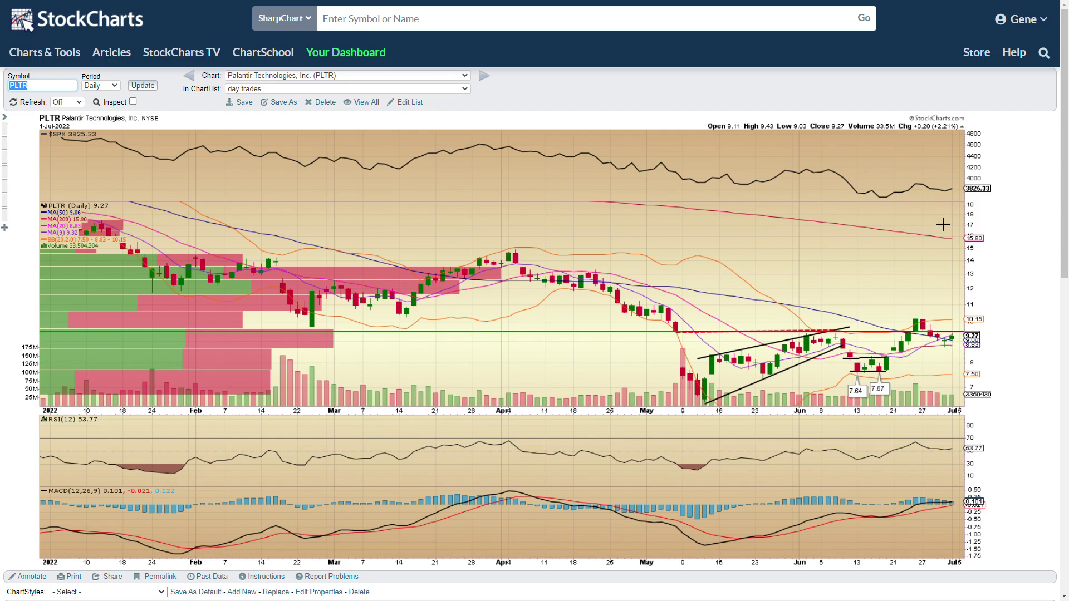
click(485, 79)
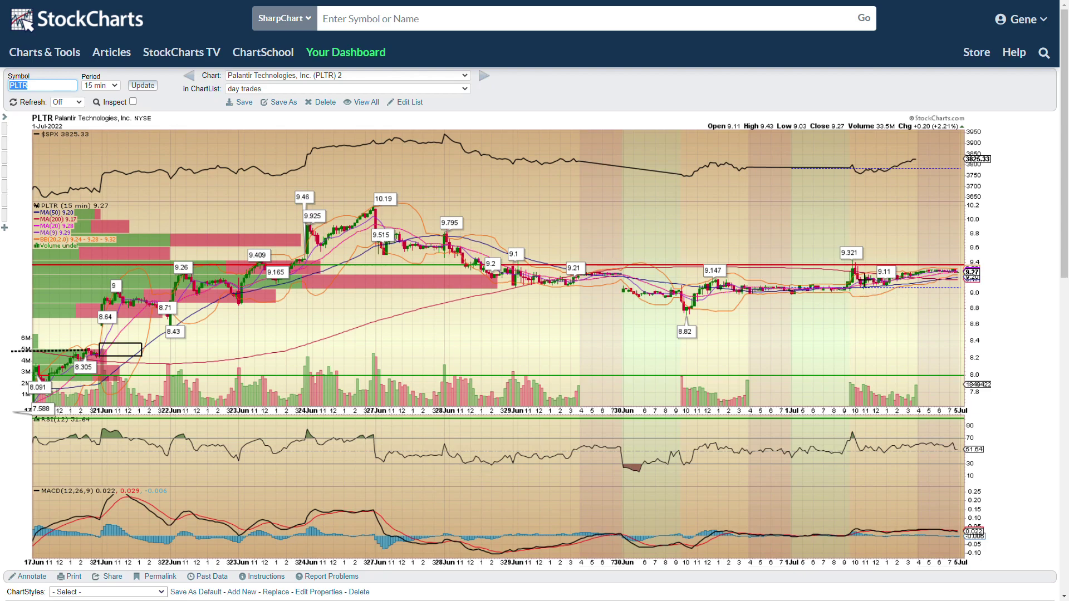
Review the daily and 15-minute CRM charts and the 15-minute SOFI chart, and advance to the following SOFI chart
click(483, 79)
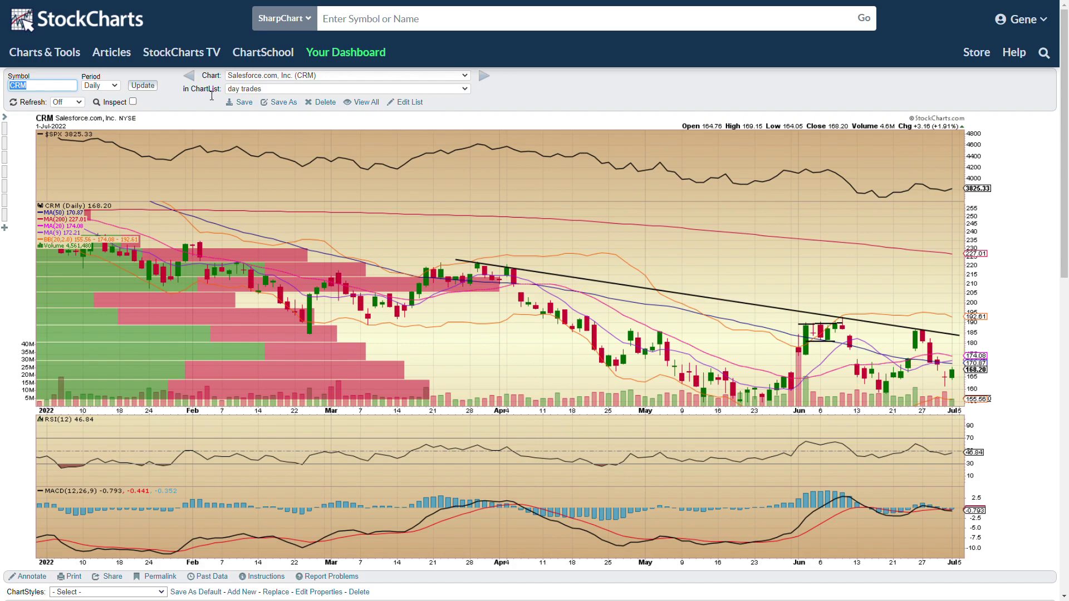
click(483, 78)
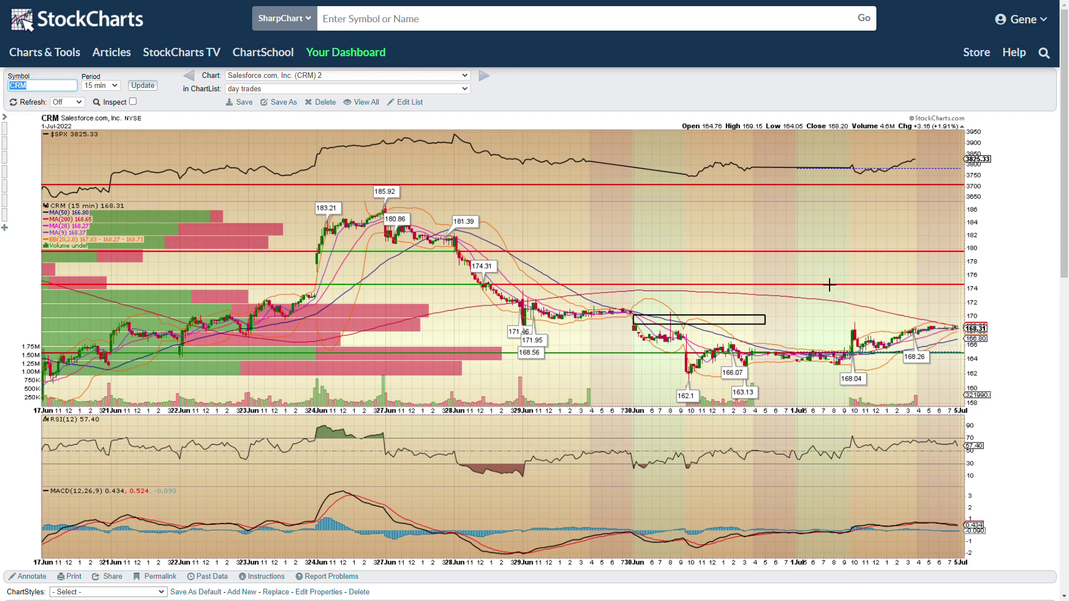
click(484, 79)
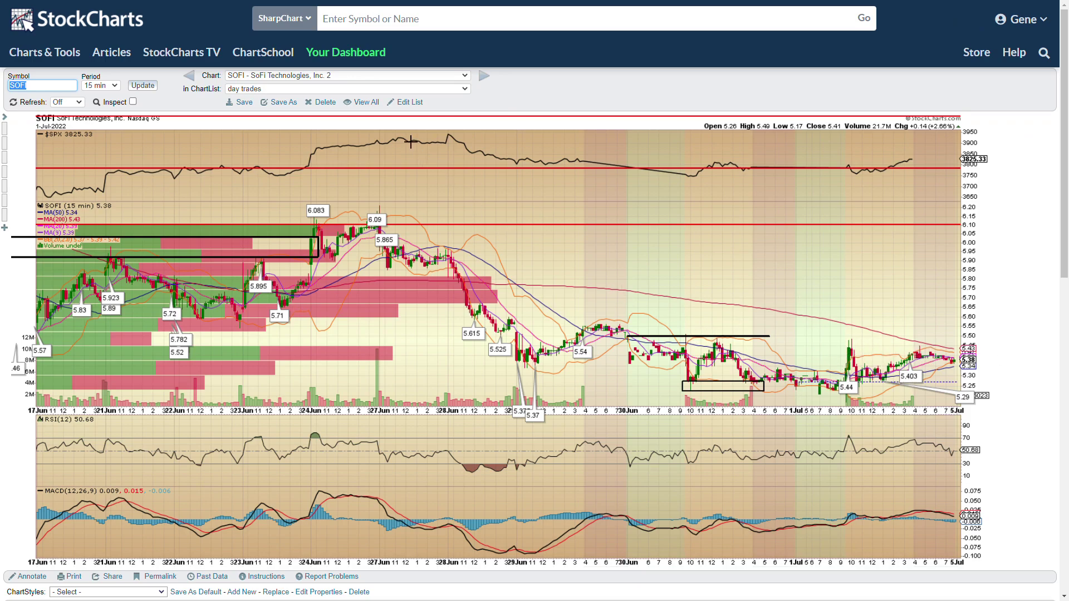
click(483, 76)
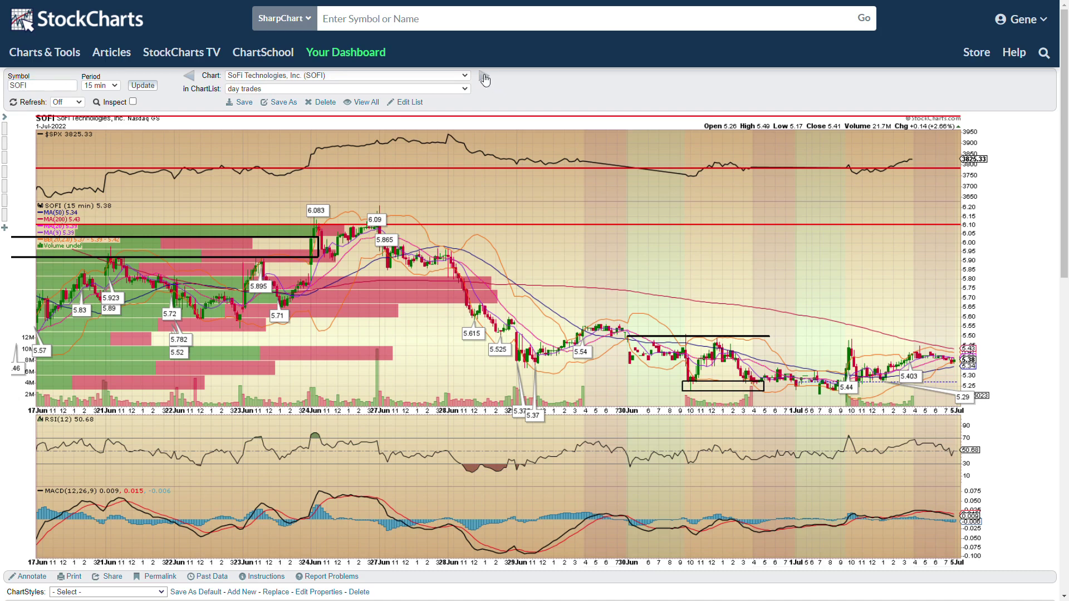
Review the weekly, monthly, daily and 15-minute SPY charts in the day trades ChartList
click(484, 78)
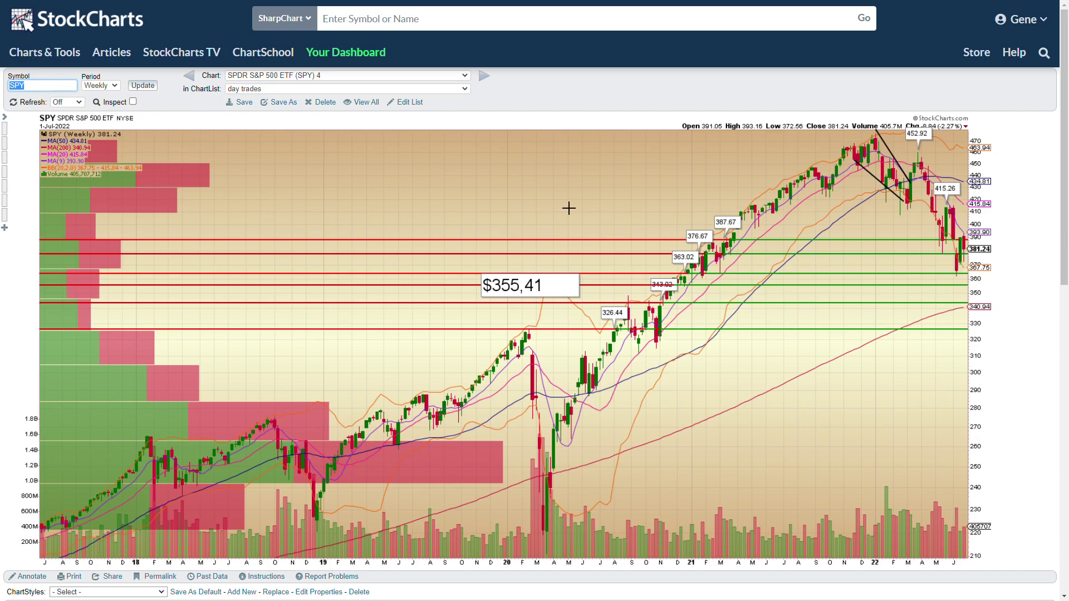
click(485, 78)
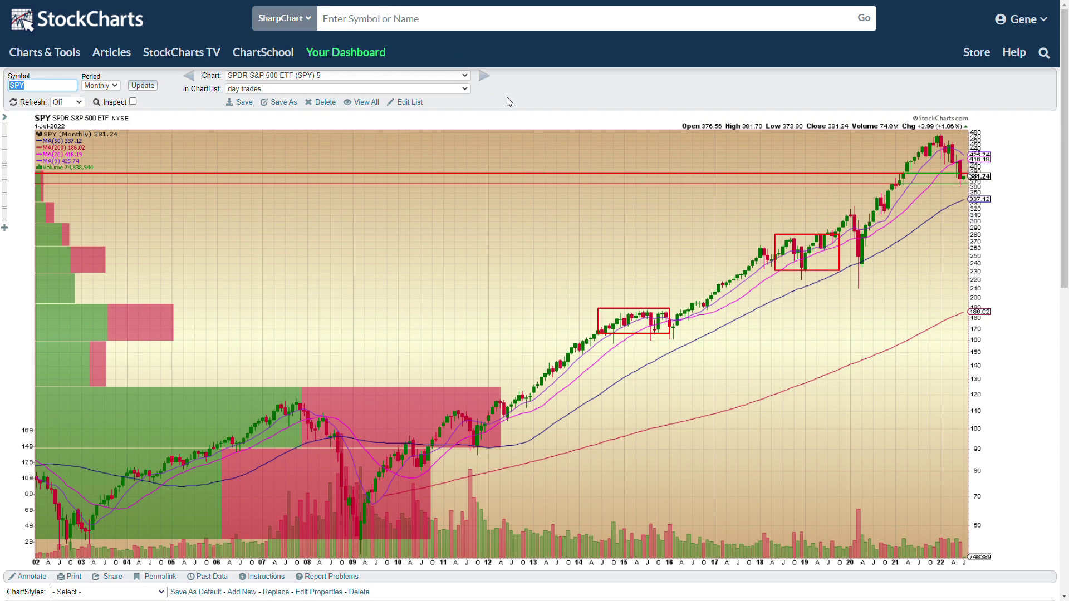
click(487, 81)
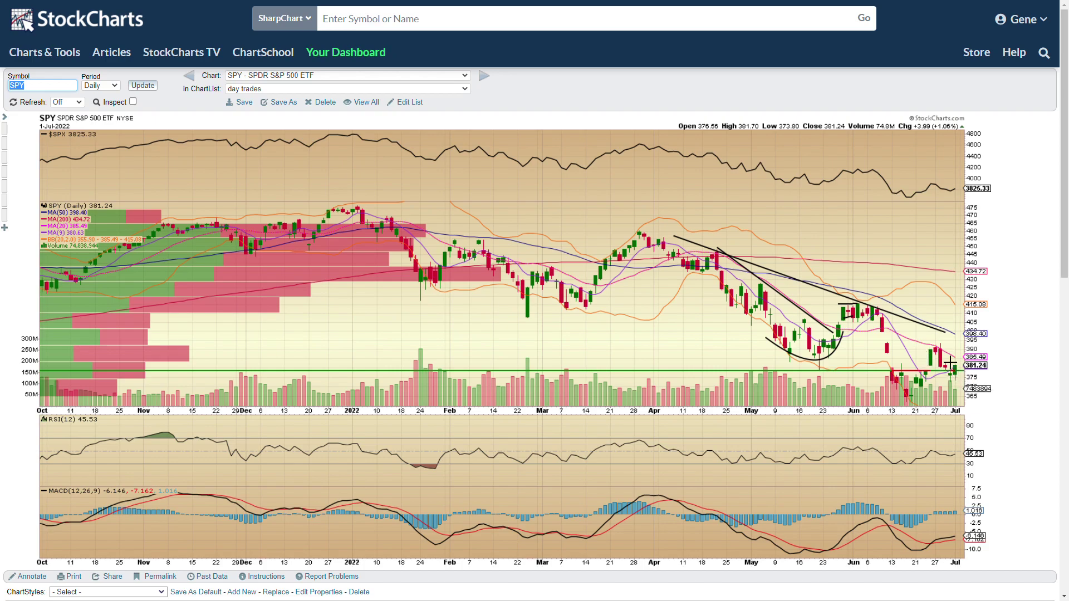
click(491, 81)
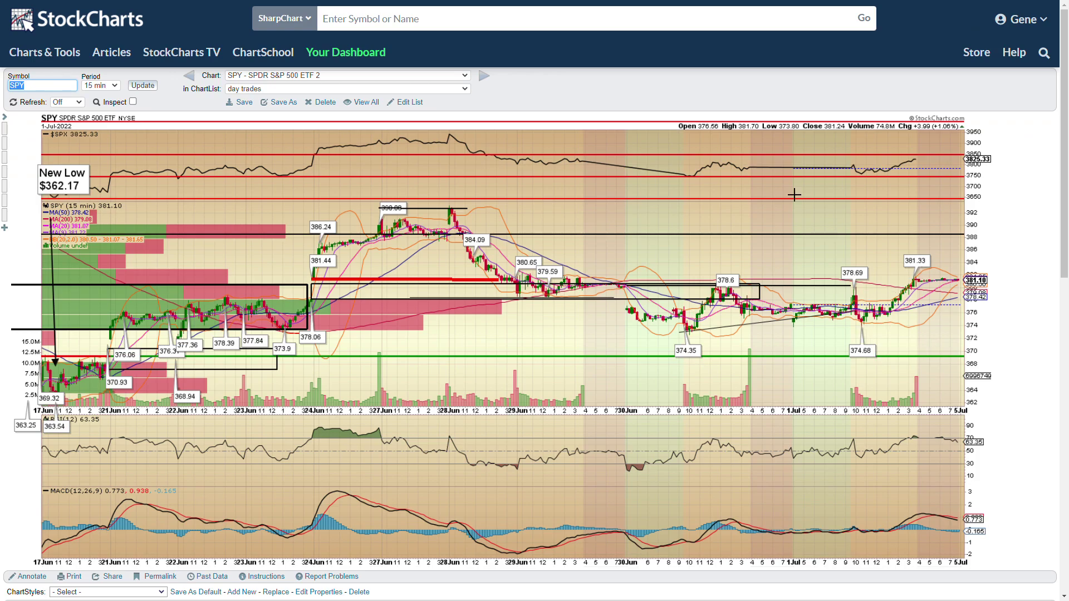
Review the weekly, daily and 15-minute TSLA charts and the daily and 15-minute UPST charts
click(485, 76)
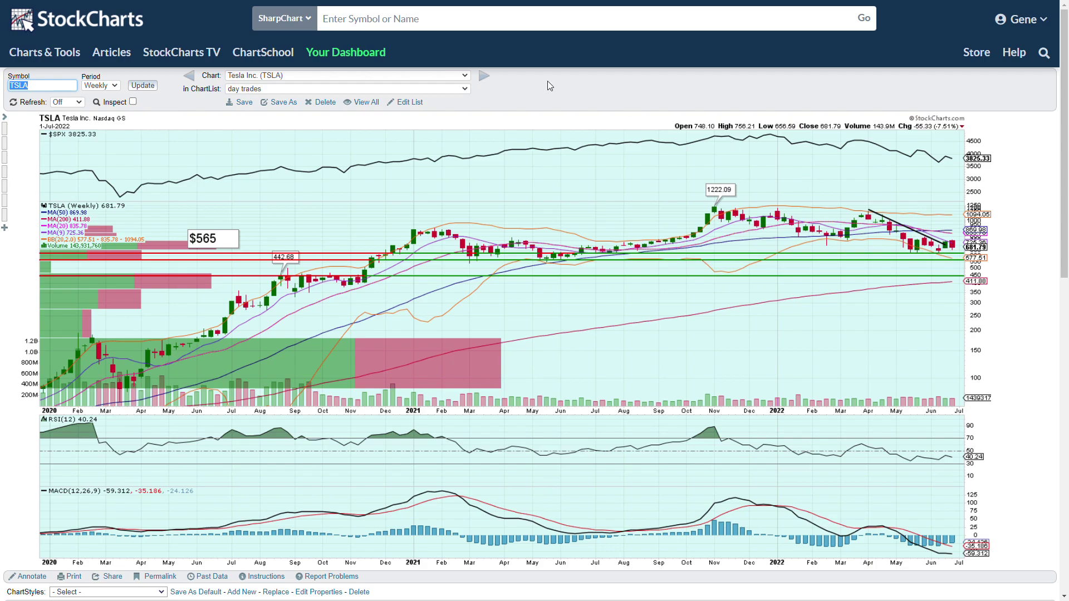
click(484, 77)
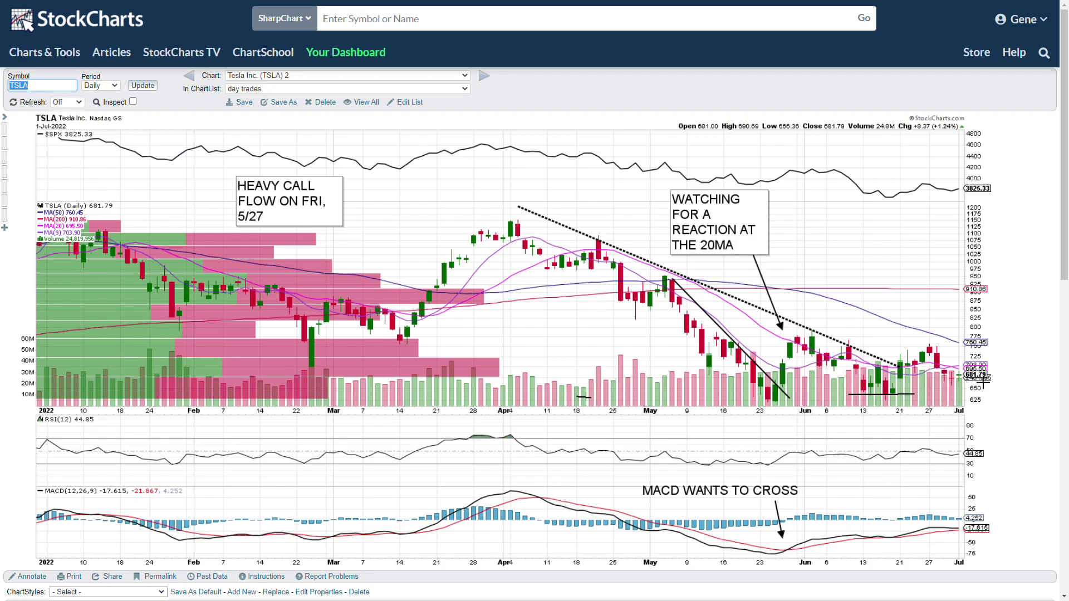
click(484, 78)
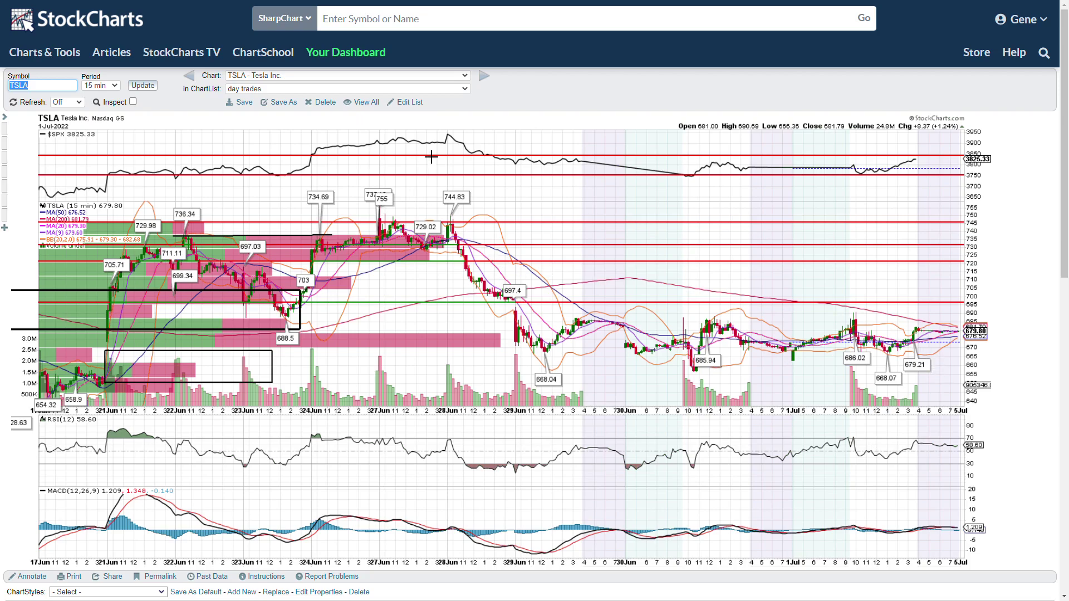
click(485, 81)
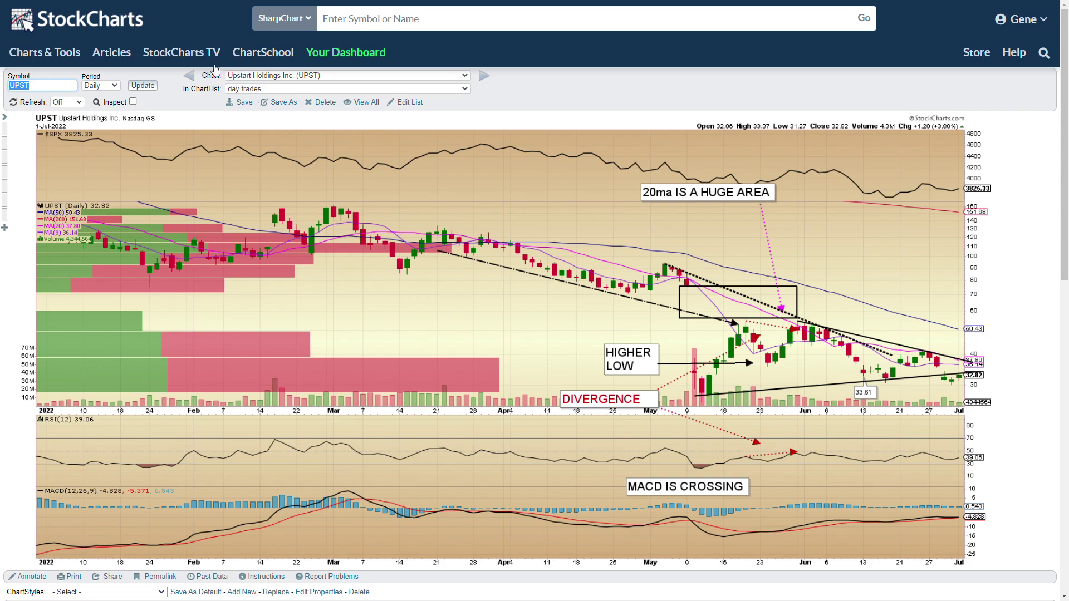
click(486, 82)
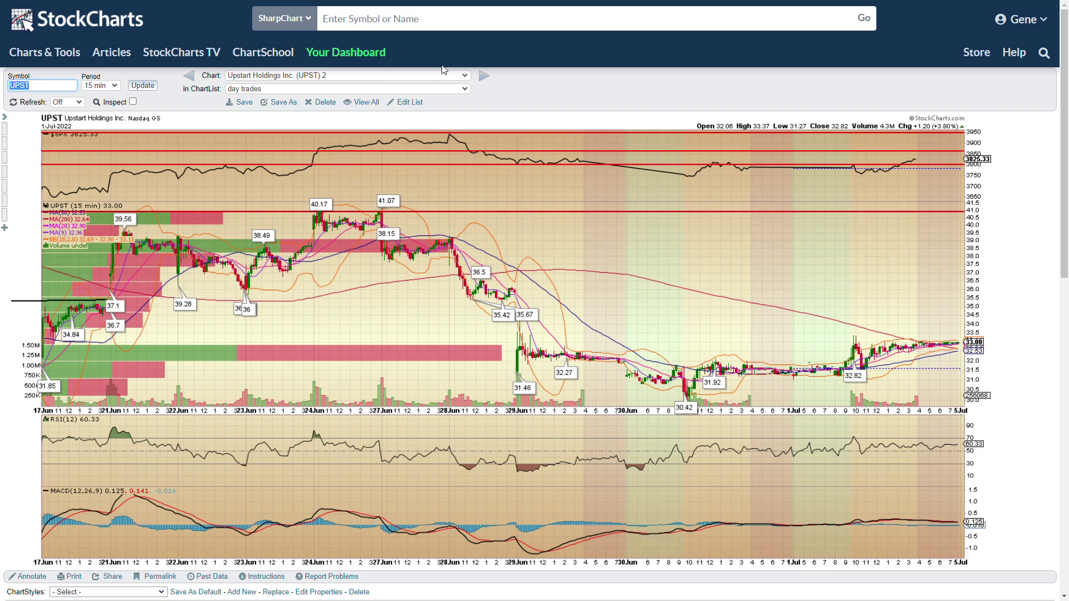
Review the daily XLU chart, the daily and 15-minute WFC charts, and the daily XOM chart
click(484, 78)
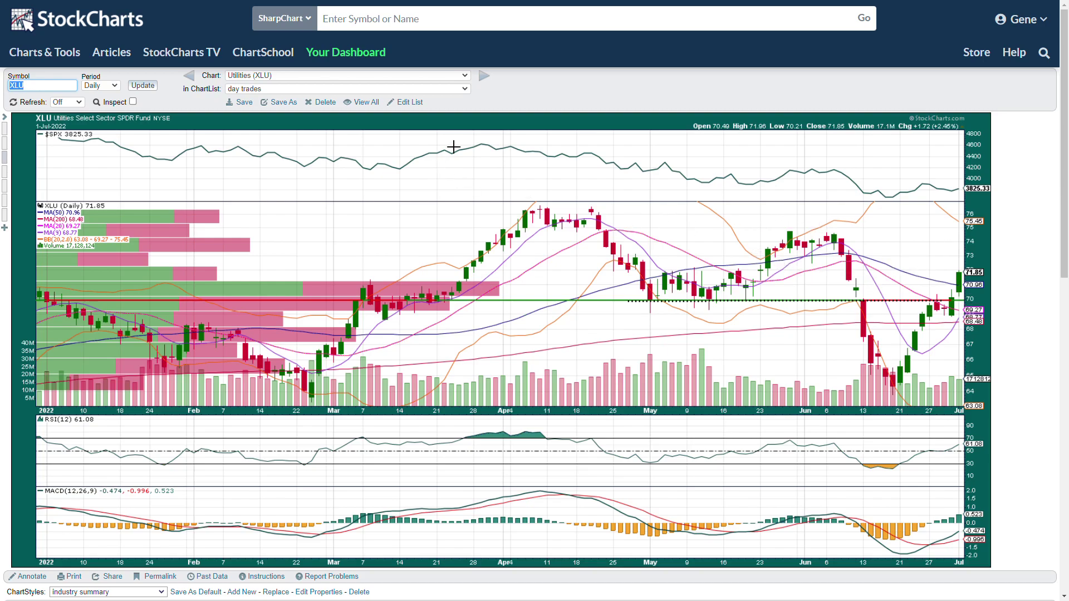
click(485, 77)
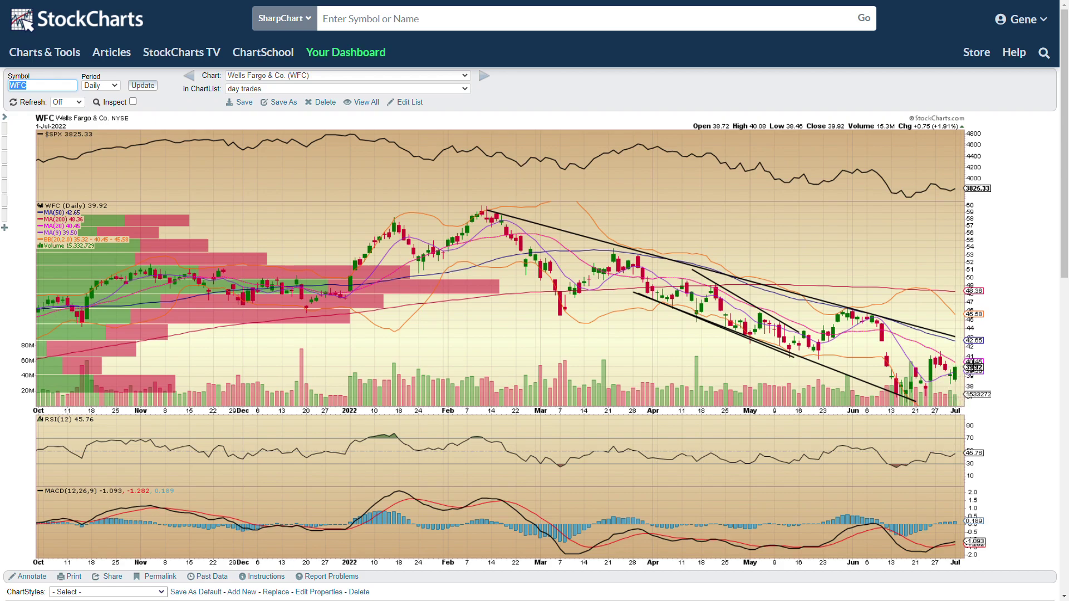
click(484, 76)
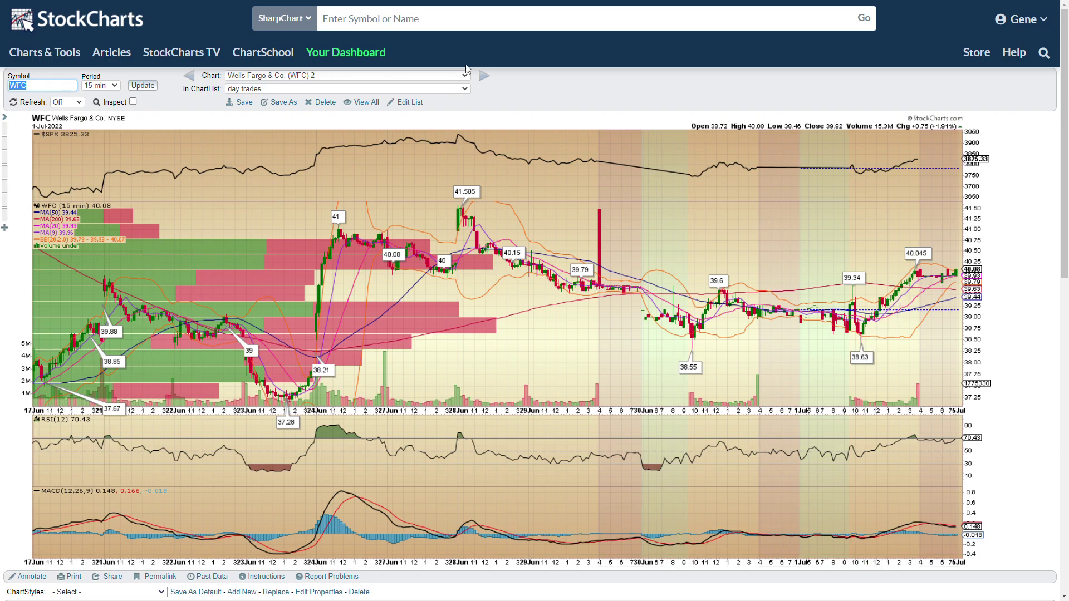
click(485, 76)
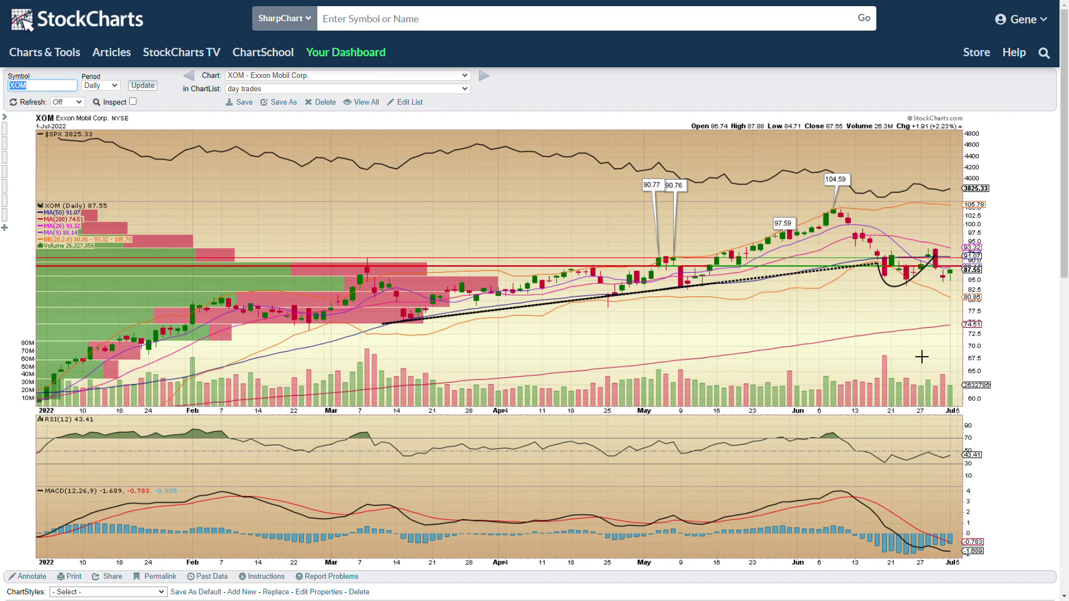
Review the 15-minute and daily ZIM charts, going back from AMC to re-examine both before returning to the daily AMC chart
click(484, 76)
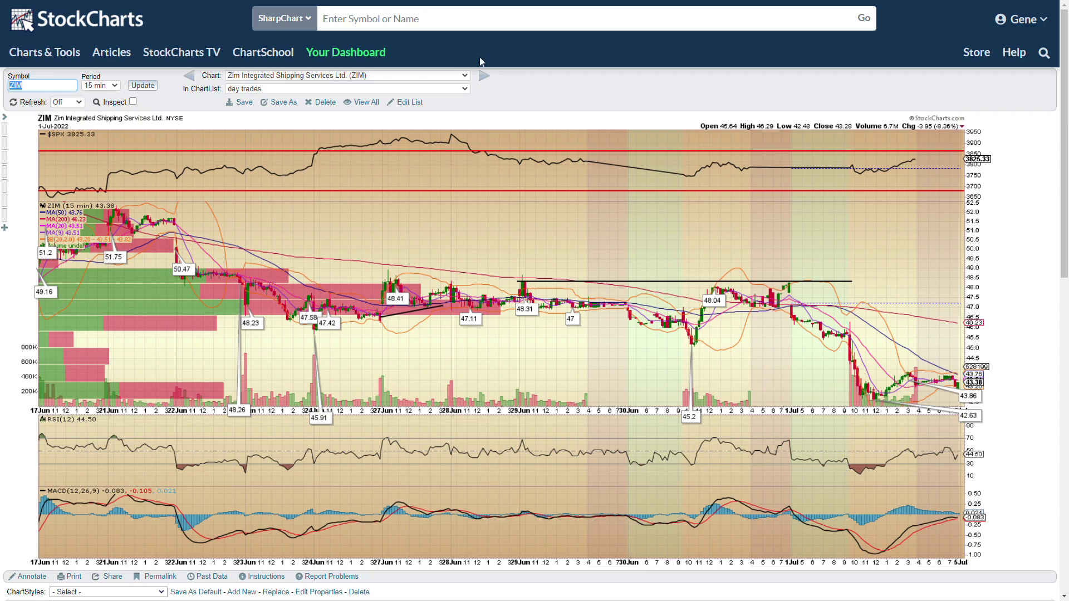
click(485, 77)
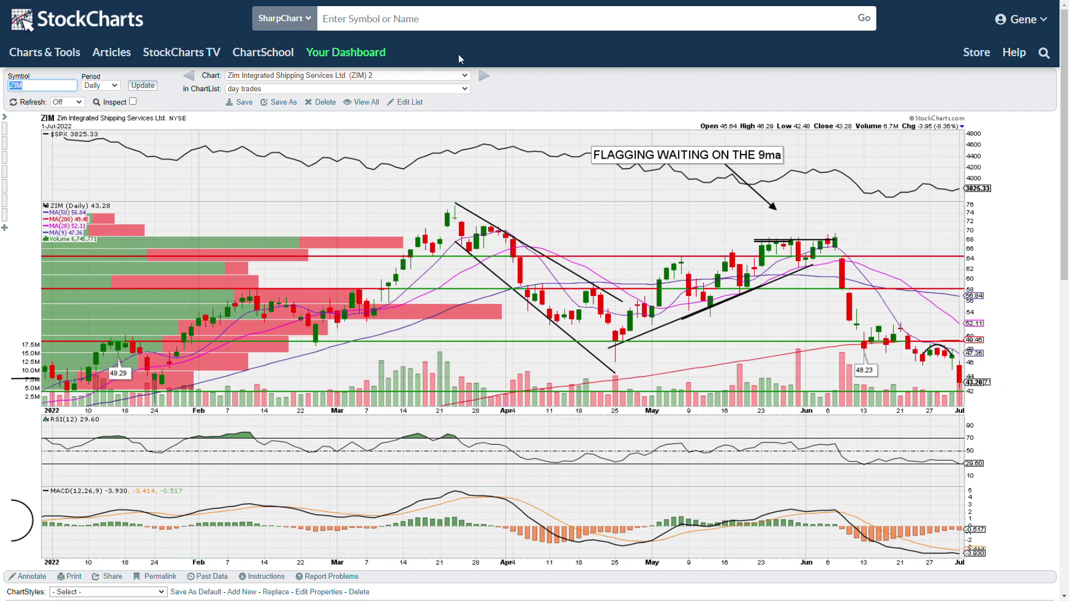
click(492, 79)
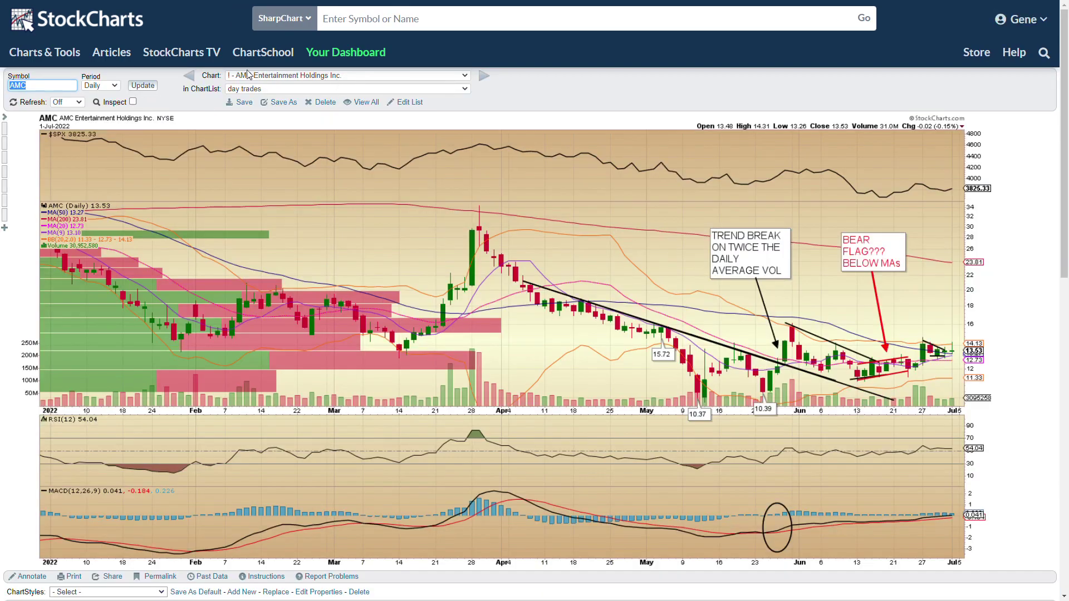
click(190, 77)
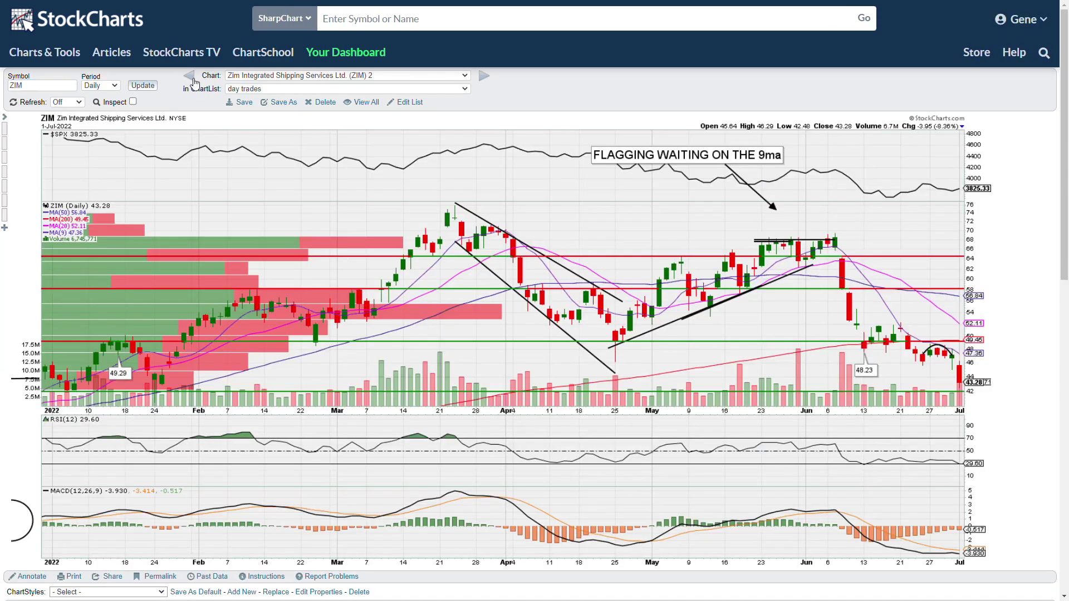
click(190, 77)
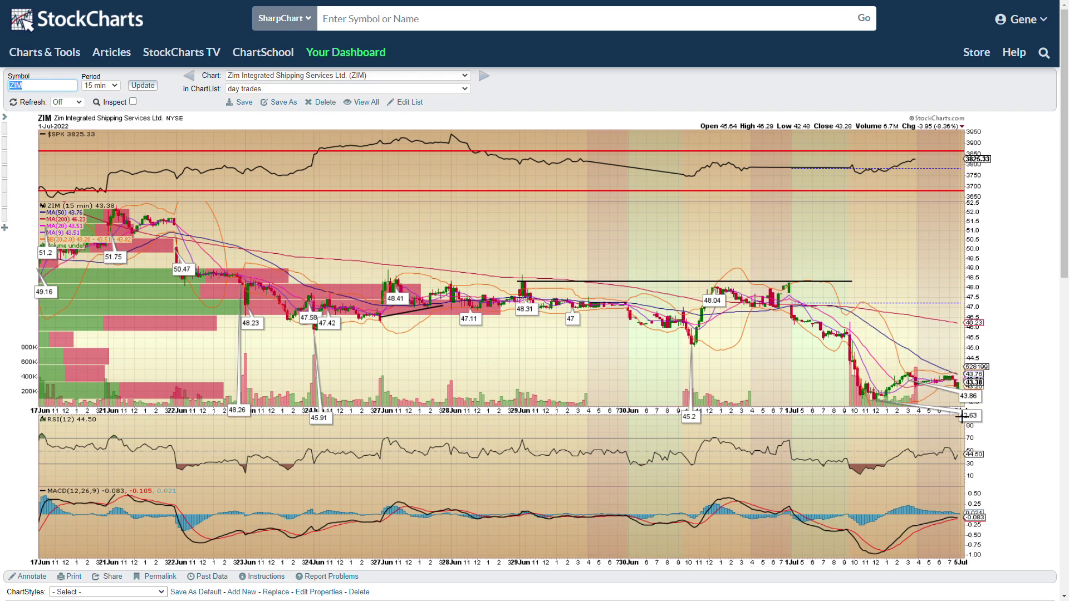
click(485, 77)
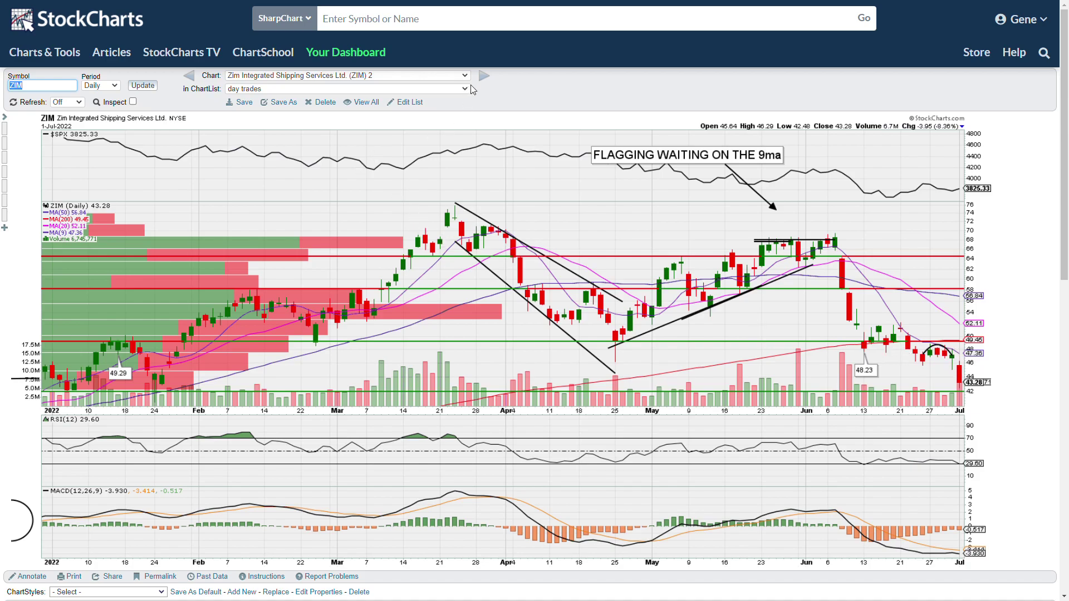
click(488, 82)
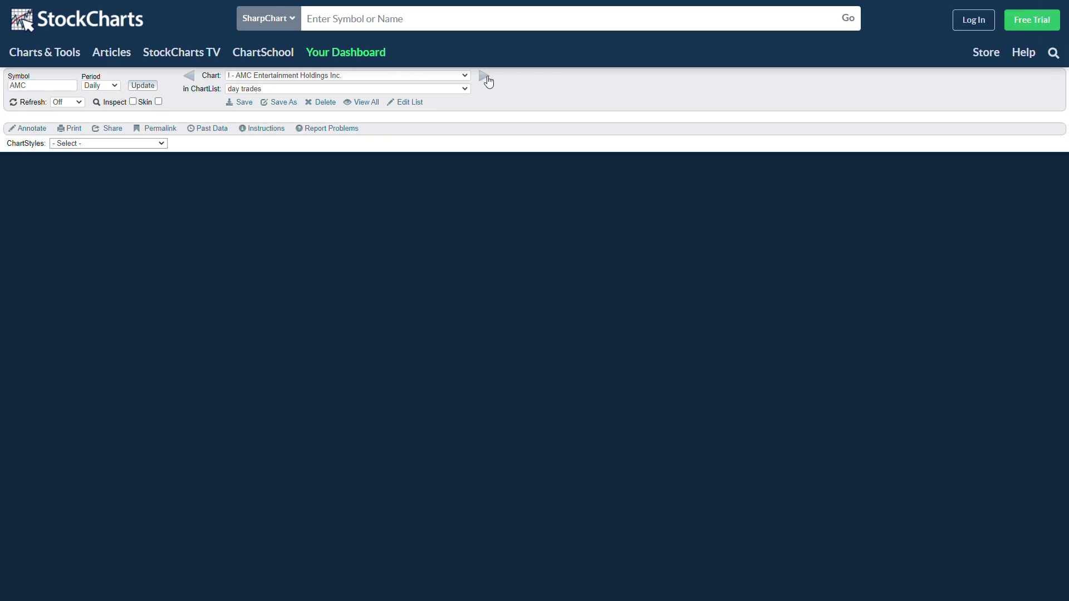